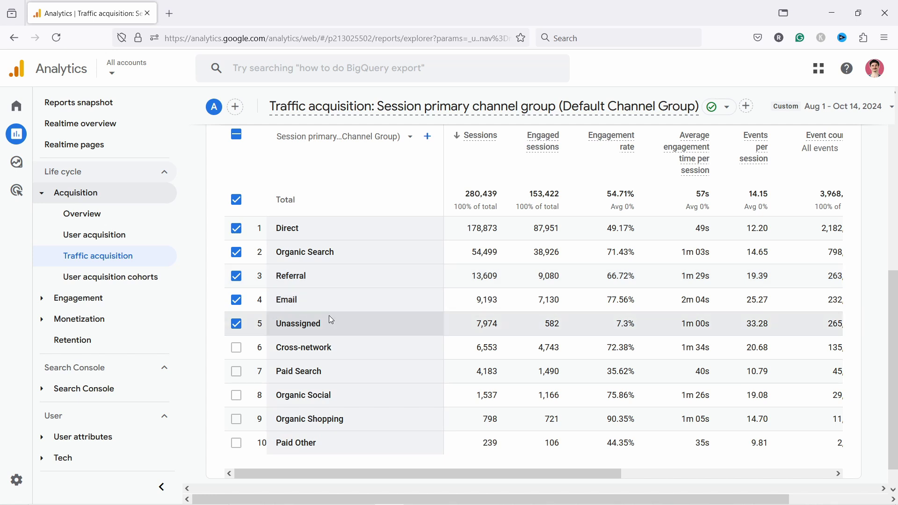
drag(277, 372, 318, 372)
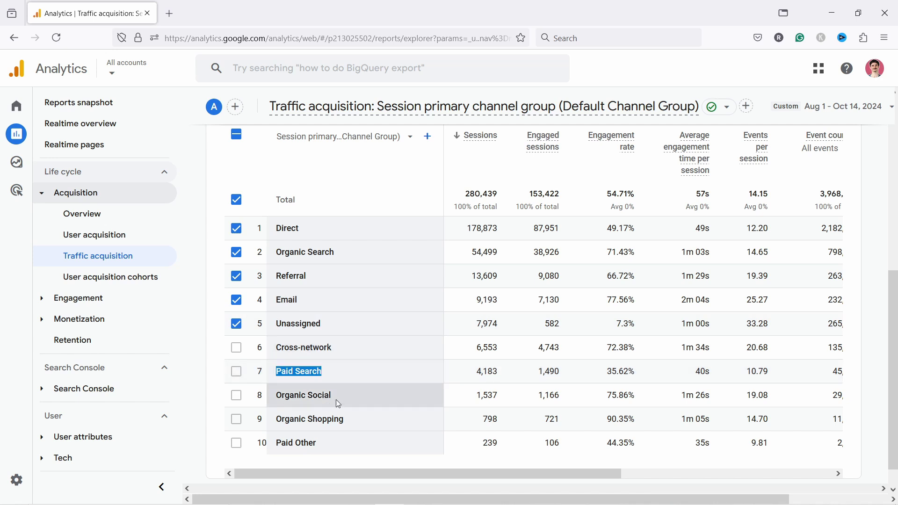
drag(333, 397, 277, 396)
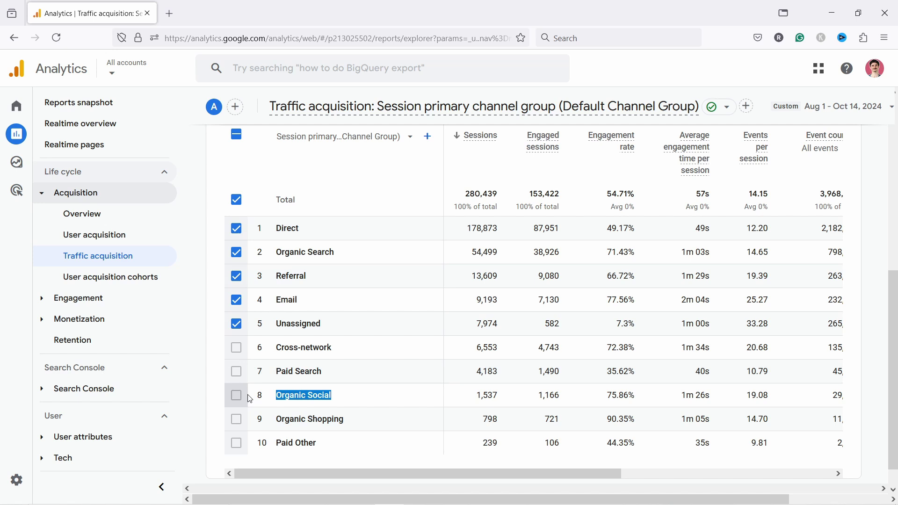
click(314, 394)
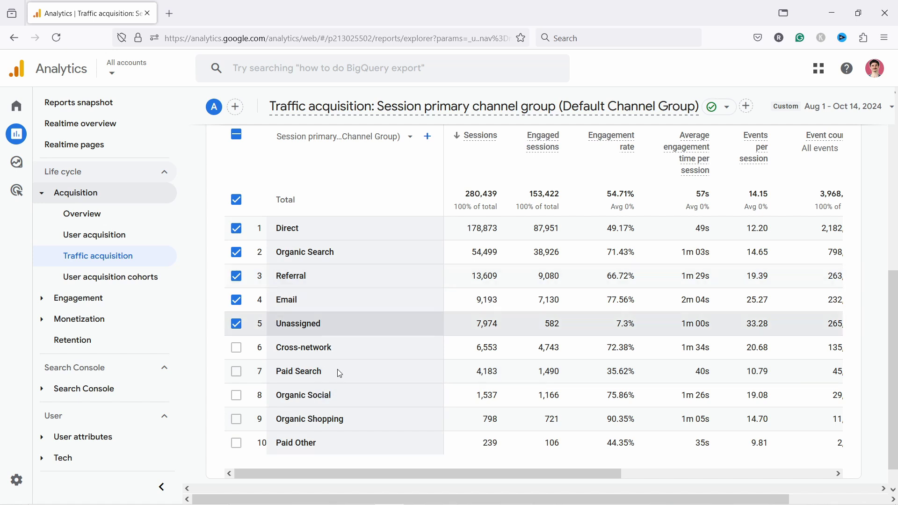
double_click(302, 228)
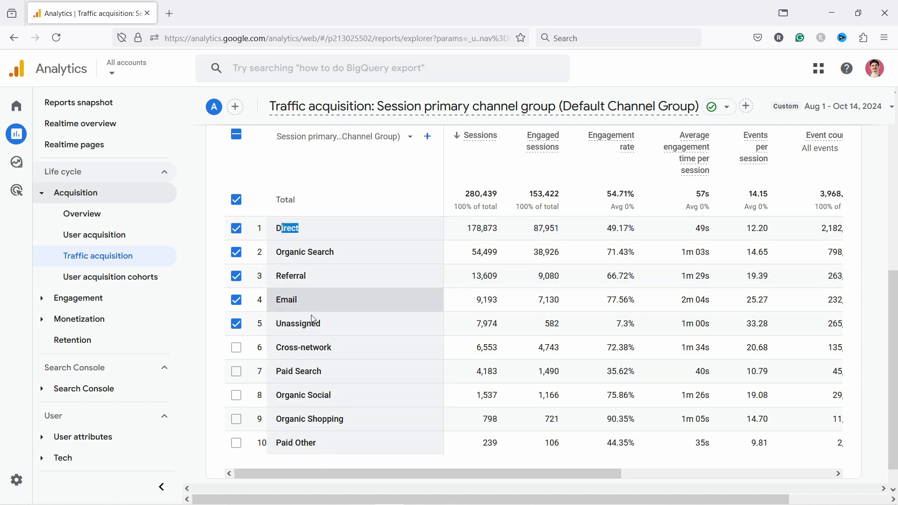
double_click(306, 323)
click(333, 298)
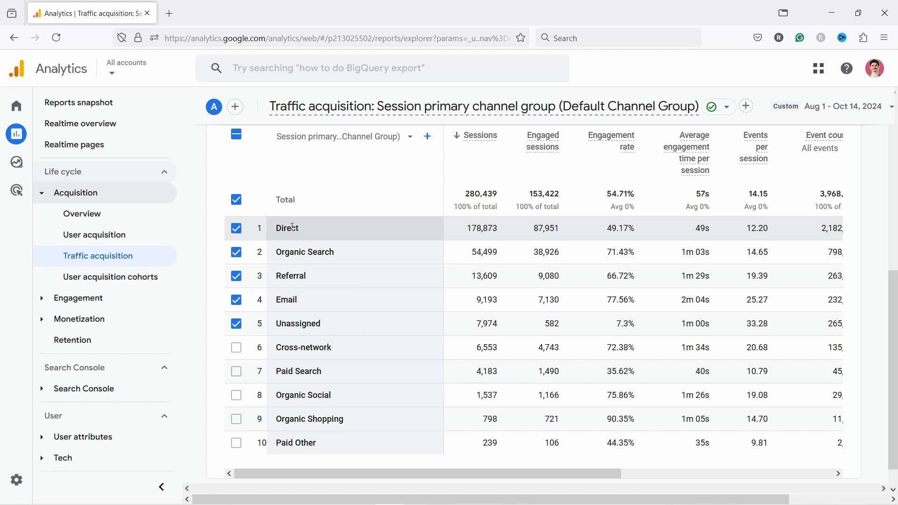
double_click(293, 323)
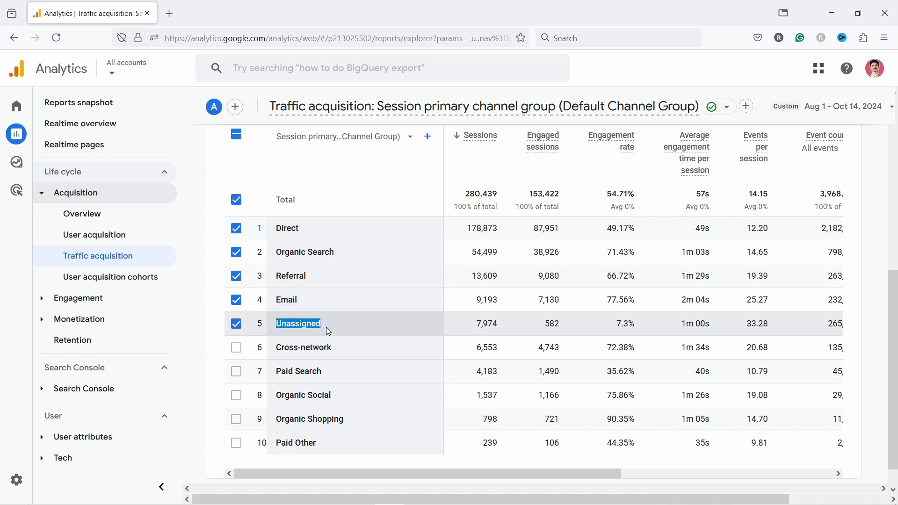
click(351, 193)
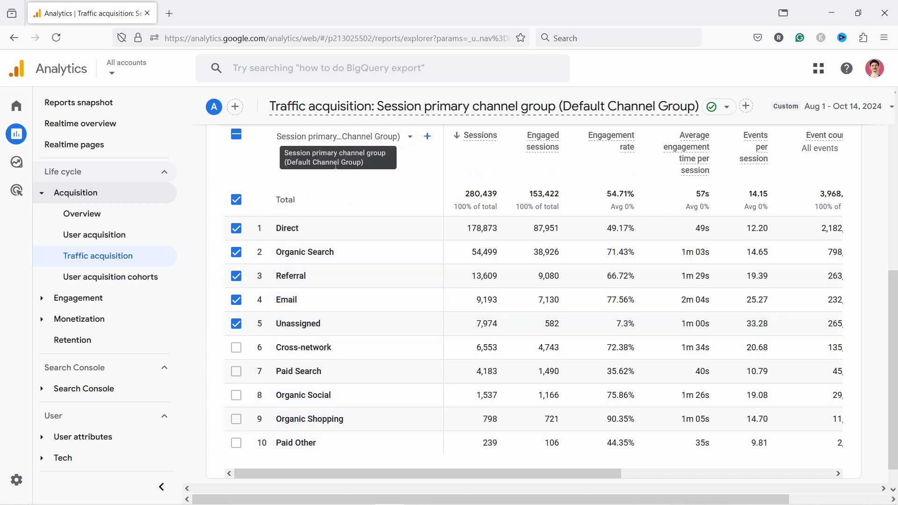
Switch the table's primary dimension from channel group to Session campaign.
scroll(316, 143, up, 1)
click(323, 191)
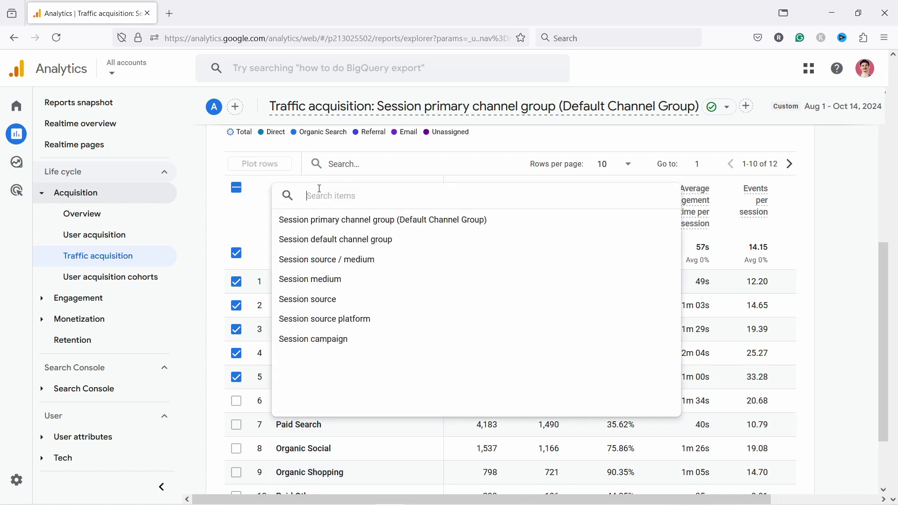
click(324, 346)
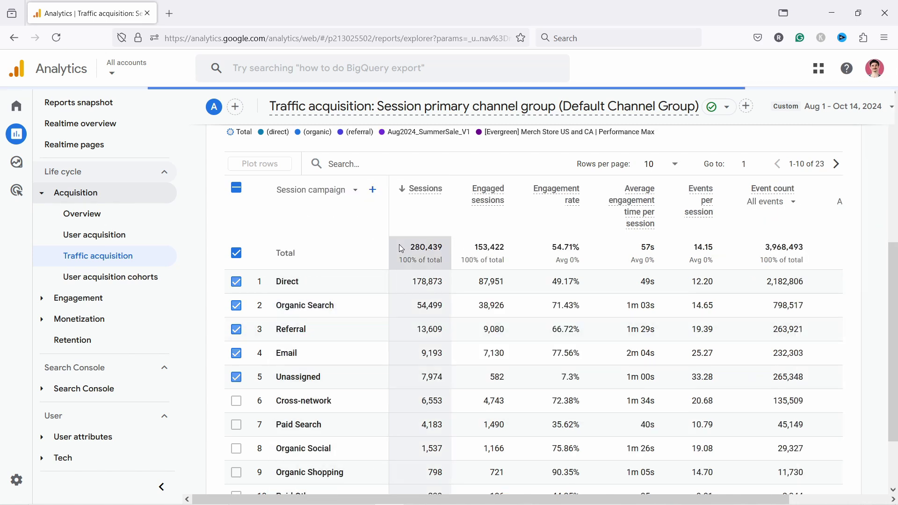
Review the campaign rows: Aug2024_SummerSale_V1, rows 7–10, and [Evergreen] Merch Store US and CA | Performance Max.
scroll(400, 245, down, 1)
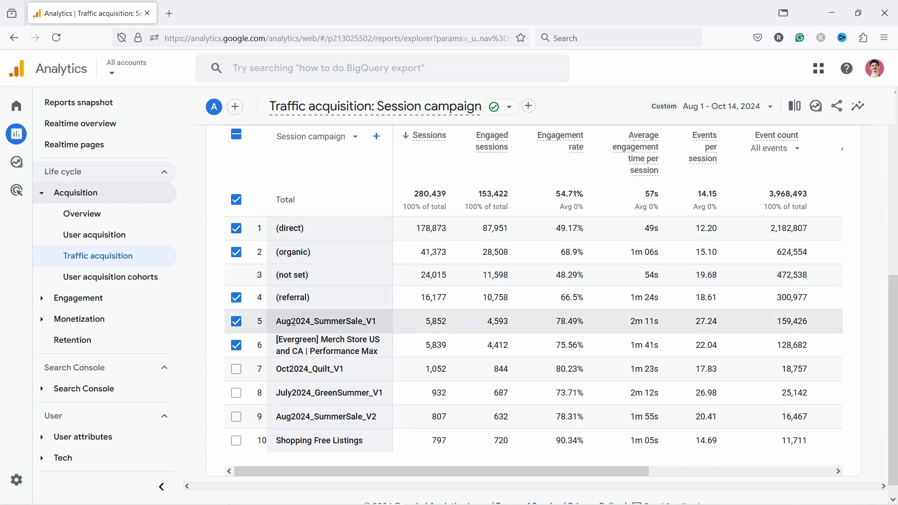
drag(275, 321, 375, 336)
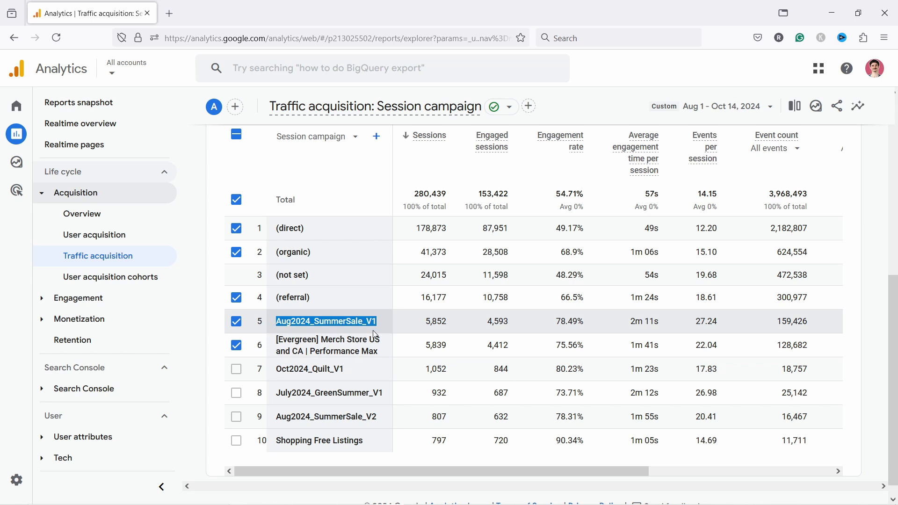
click(357, 316)
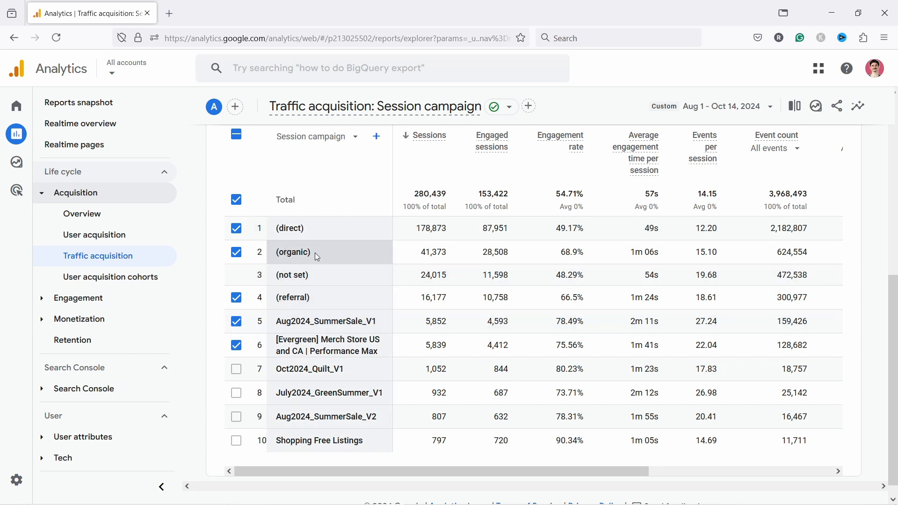
scroll(308, 298, down, 1)
drag(282, 305, 364, 326)
drag(294, 353, 288, 425)
click(316, 305)
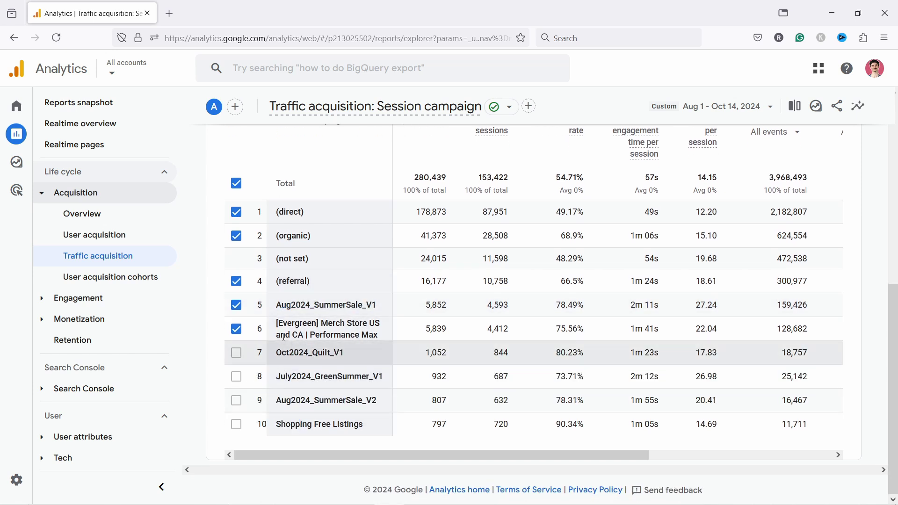
drag(276, 323, 387, 369)
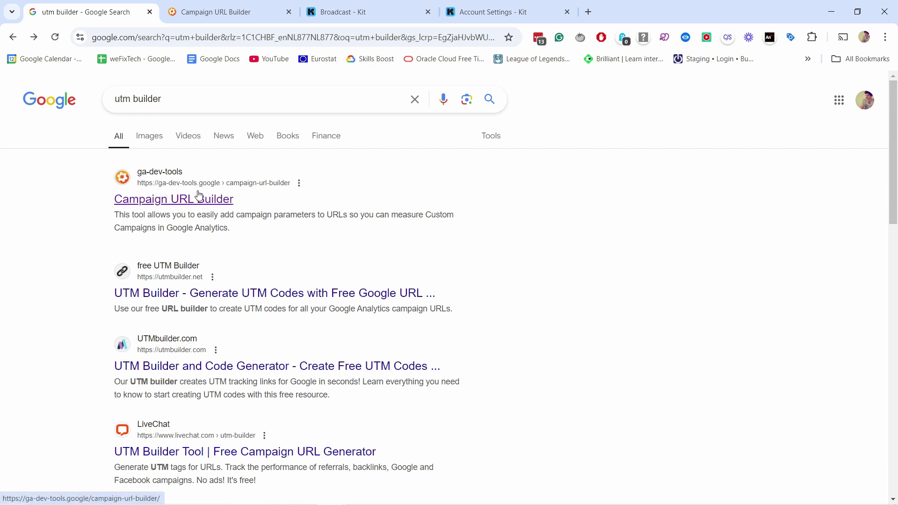
click(210, 13)
scroll(486, 187, up, 3)
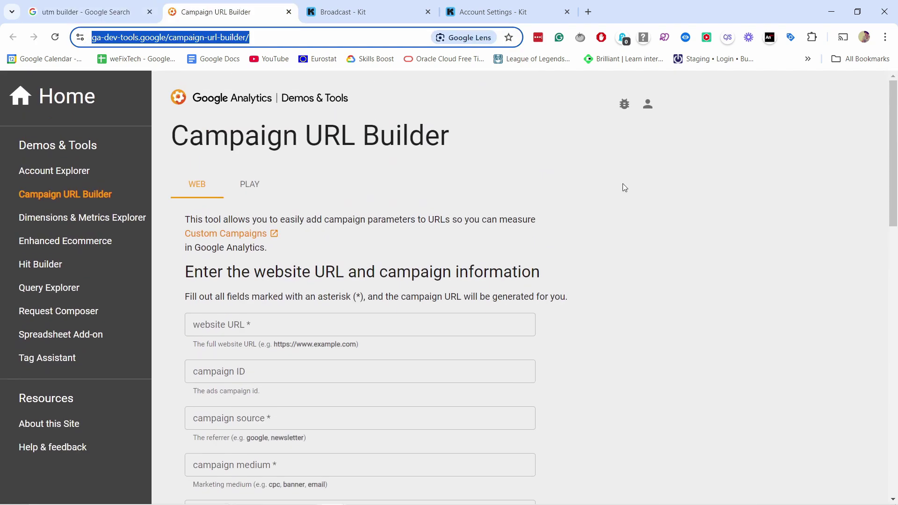
scroll(495, 188, down, 1)
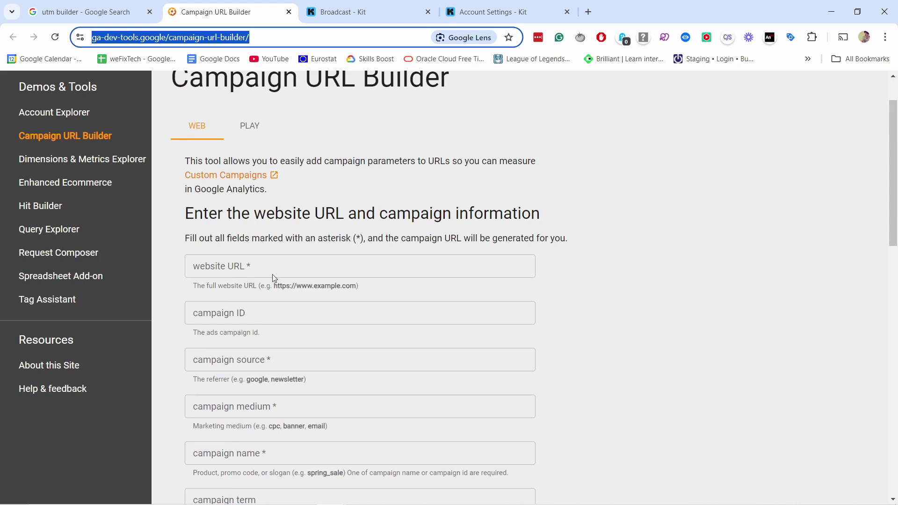
click(229, 271)
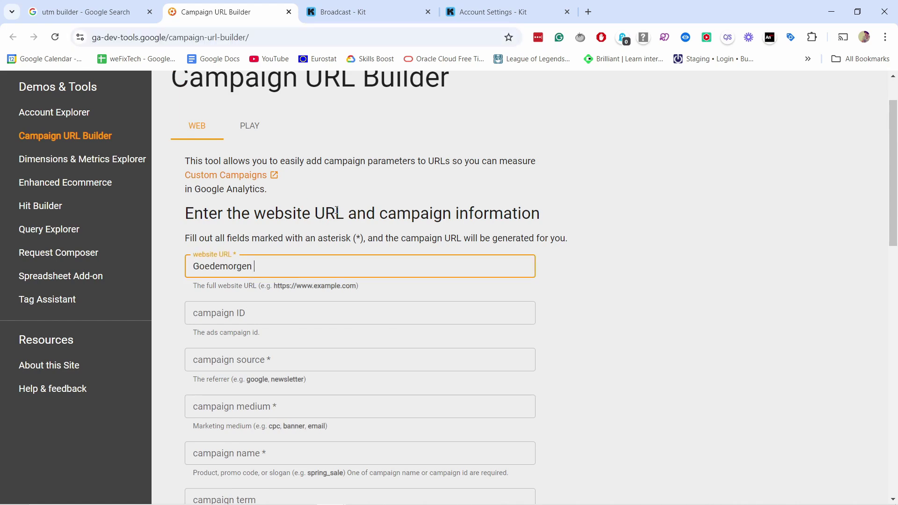
text(https://clicksdontlie.com/courses/)
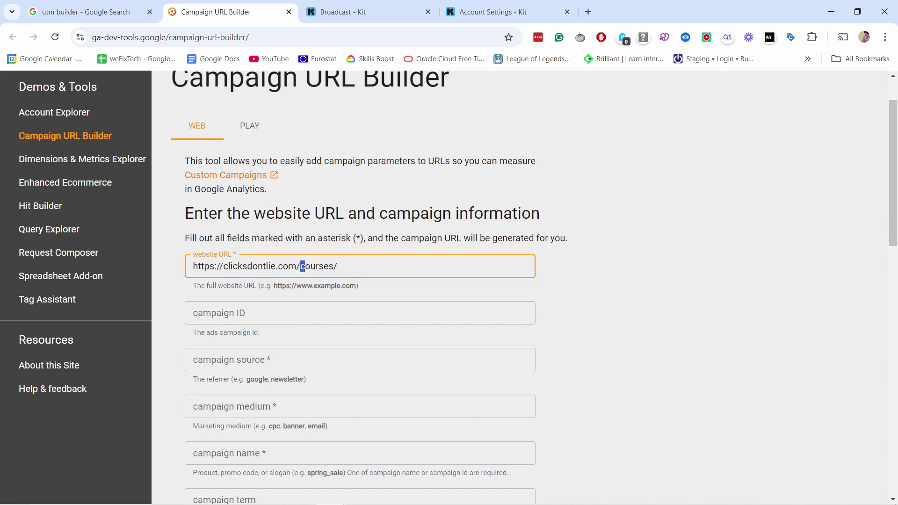
drag(301, 267, 375, 267)
click(214, 275)
Leave the campaign ID blank and move on to the campaign source field.
scroll(246, 257, down, 3)
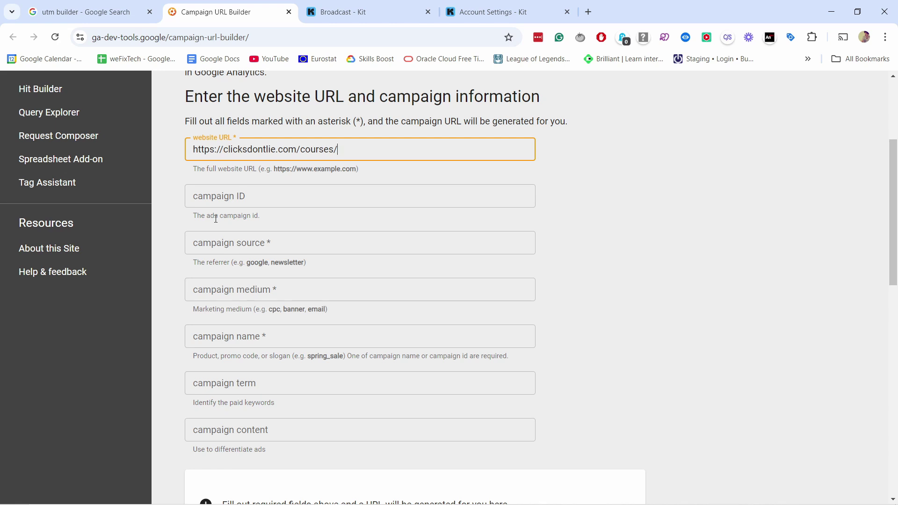
click(229, 194)
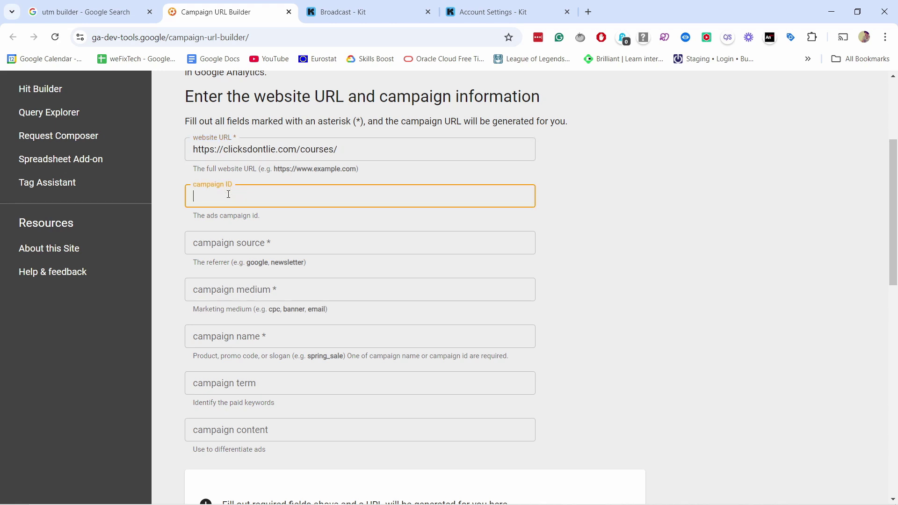
click(259, 181)
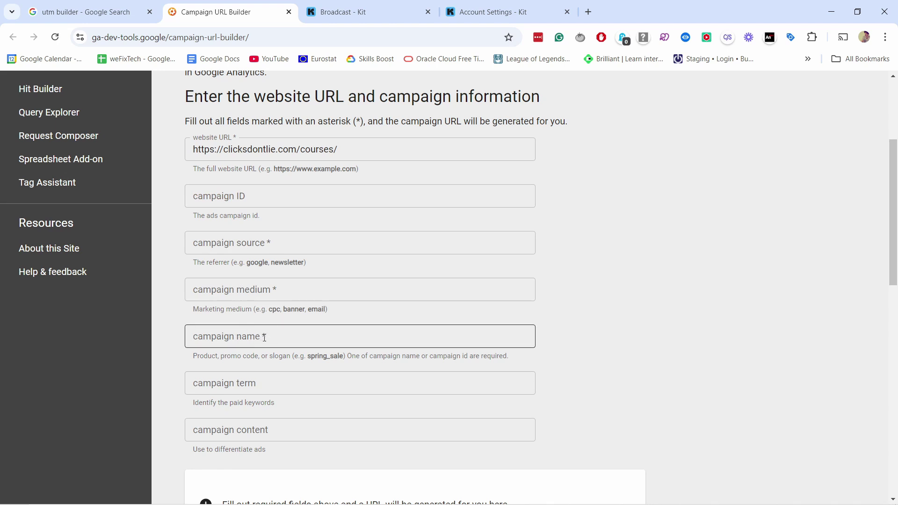
click(263, 242)
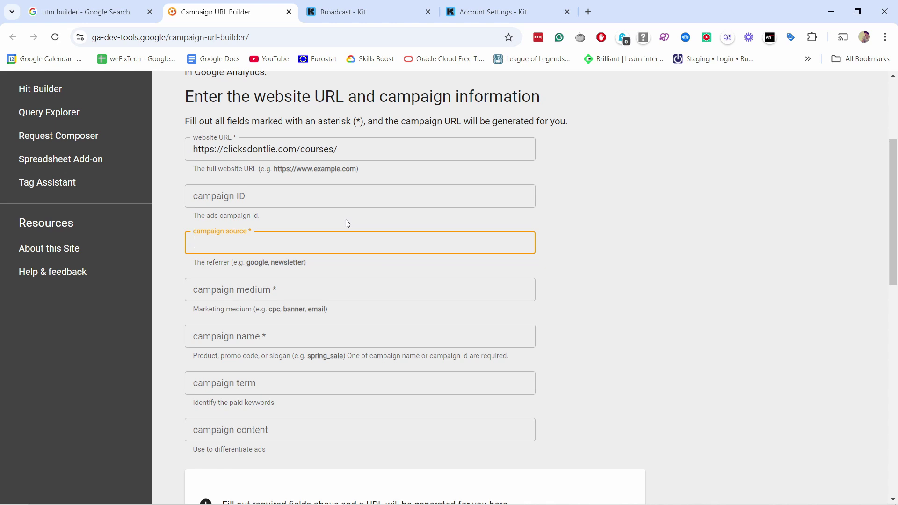
Set the campaign source to newsletter, replacing the trial values.
text(facebook.com)
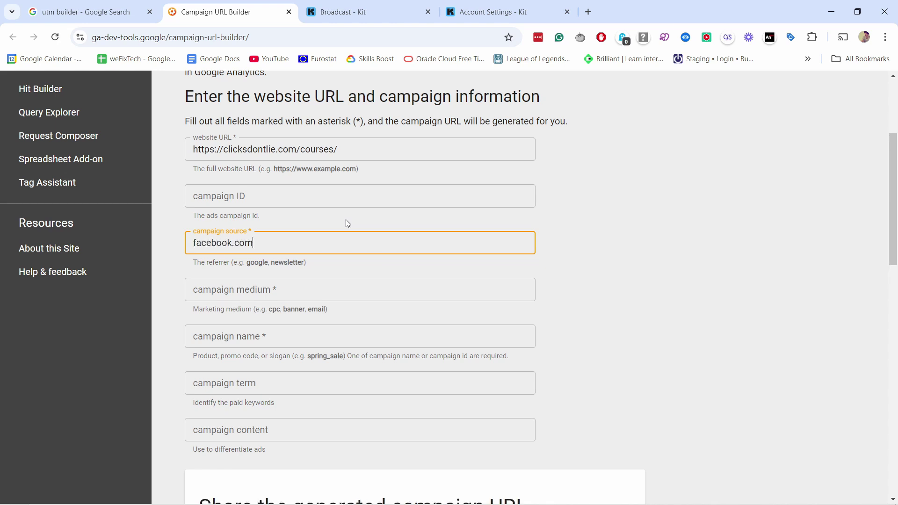
key(ctrl+a)
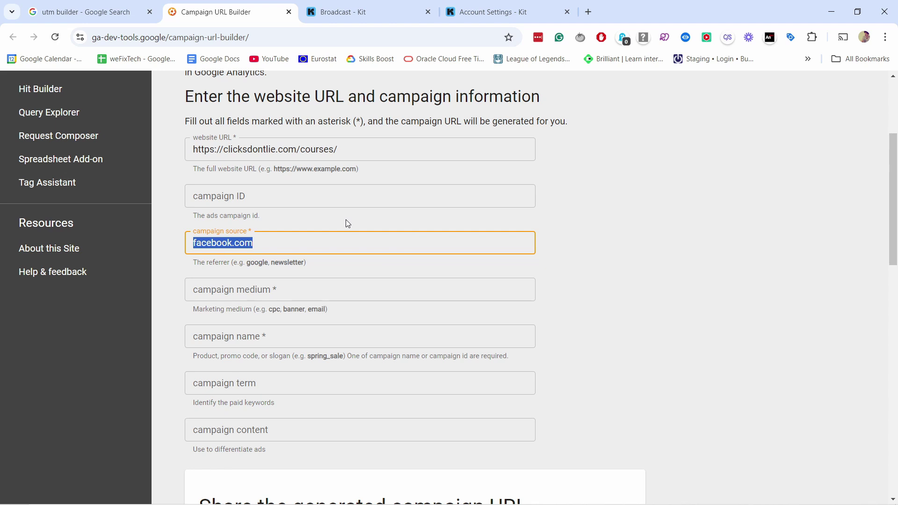
text(fast.com)
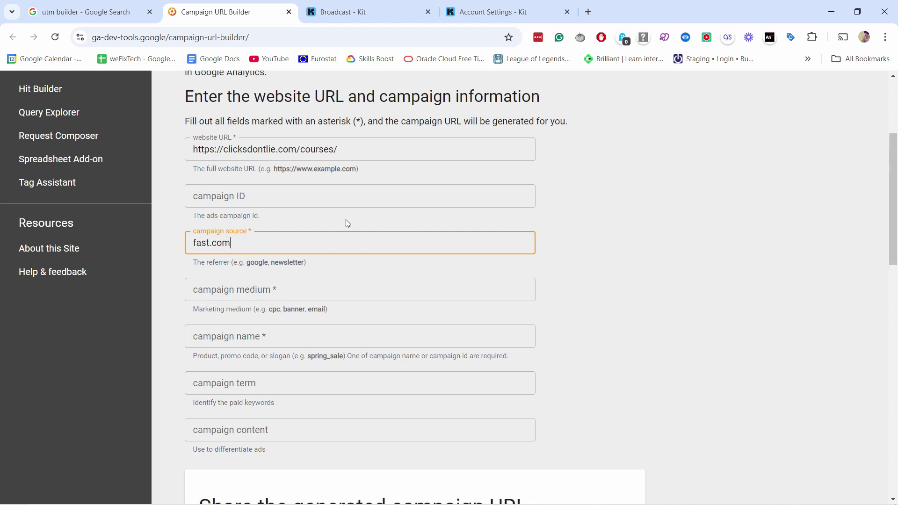
key(ctrl+a)
text(newsletter_10_october)
drag(237, 241, 150, 243)
key(BackSpace)
key(BackSpace)
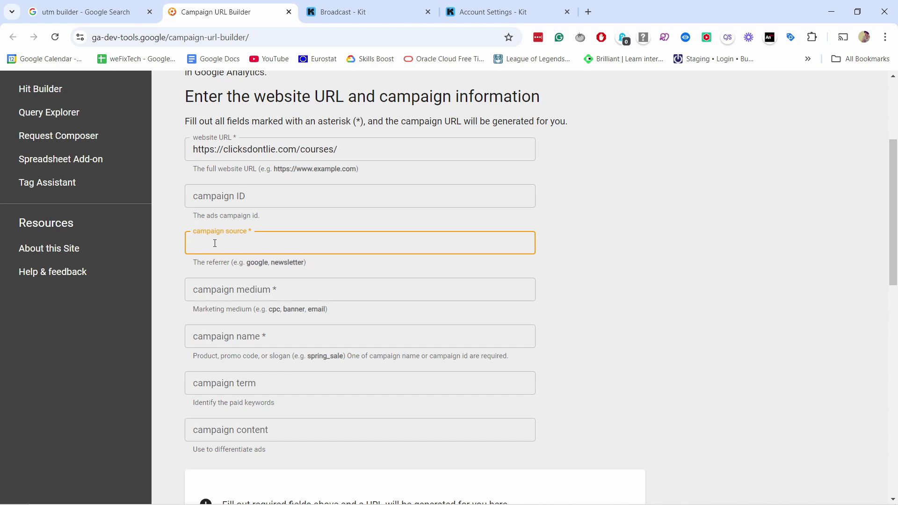
text(newsletter)
Set the campaign medium to email.
key(Tab)
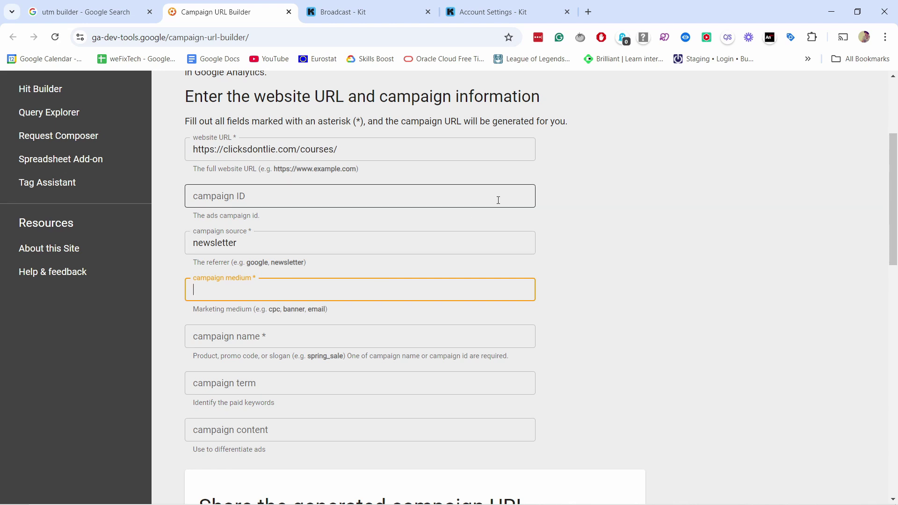
text(email)
double_click(274, 310)
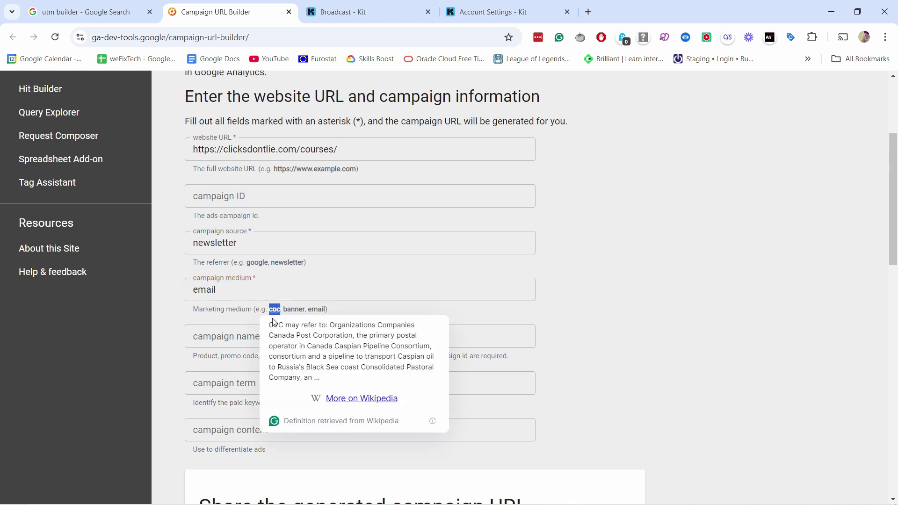
click(281, 307)
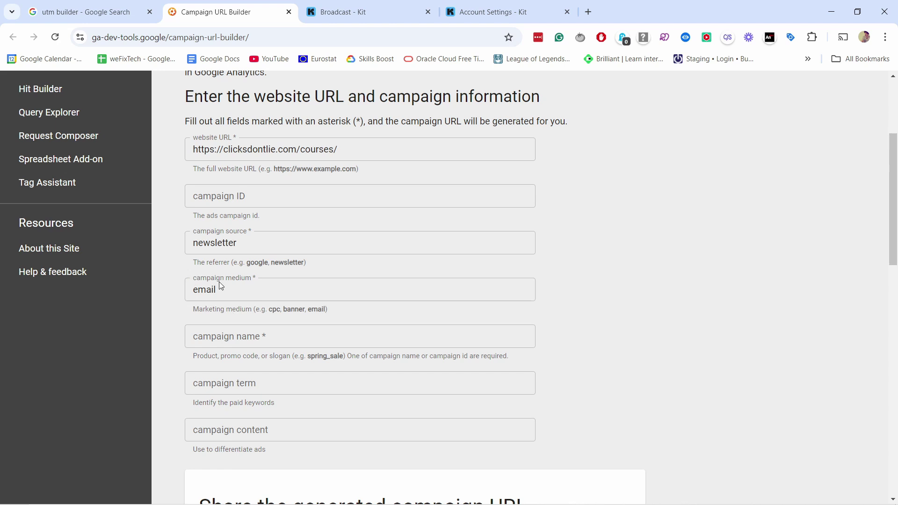
Set the campaign name to evergreen_email.
click(220, 286)
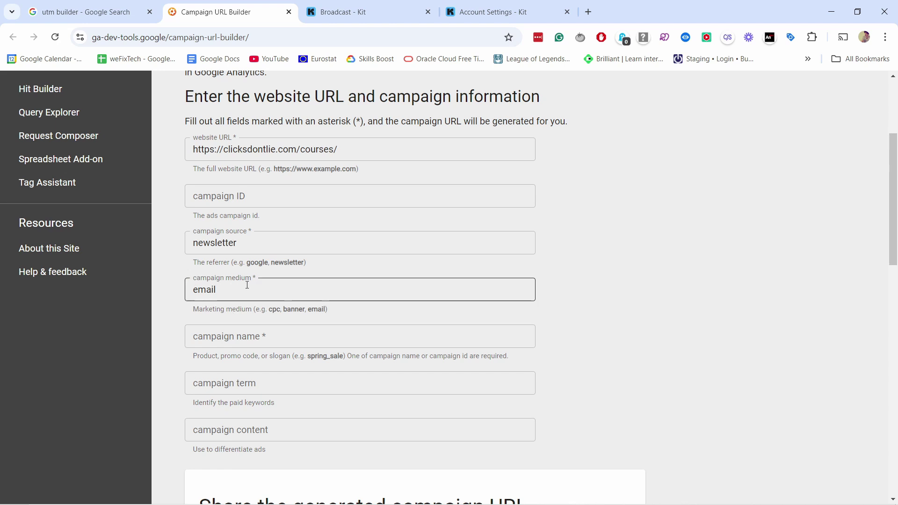
key(Tab)
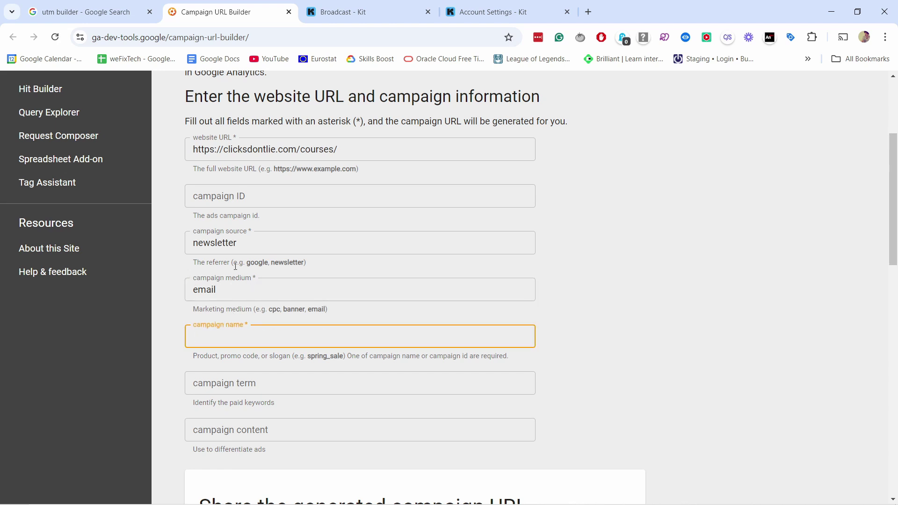
scroll(236, 265, down, 1)
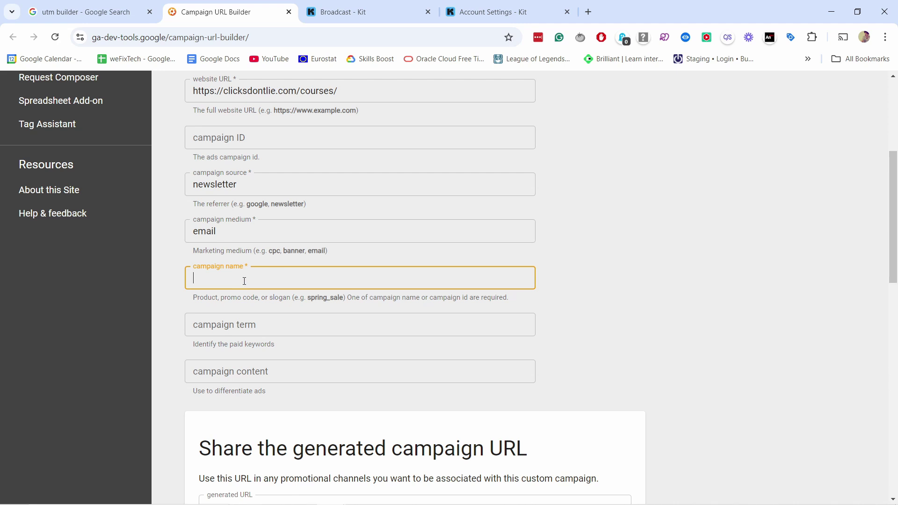
double_click(244, 184)
key(ctrl+c)
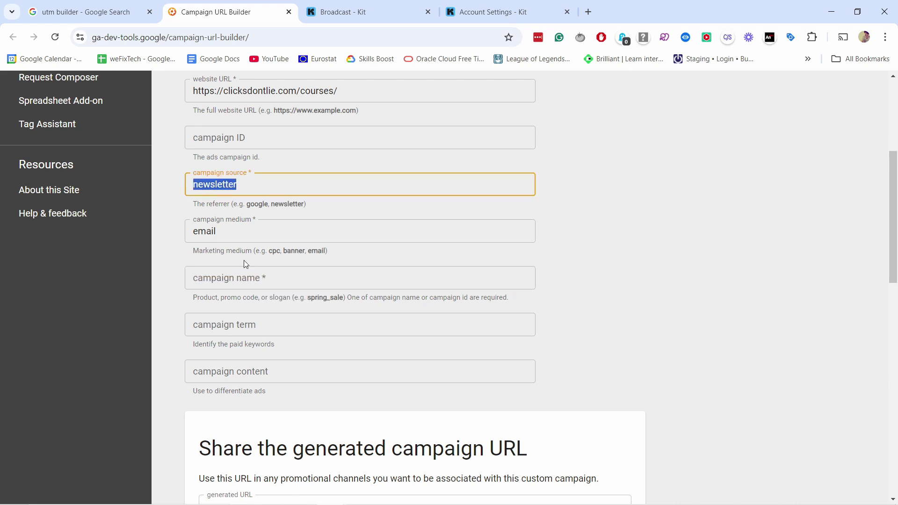
click(242, 276)
key(ctrl+v)
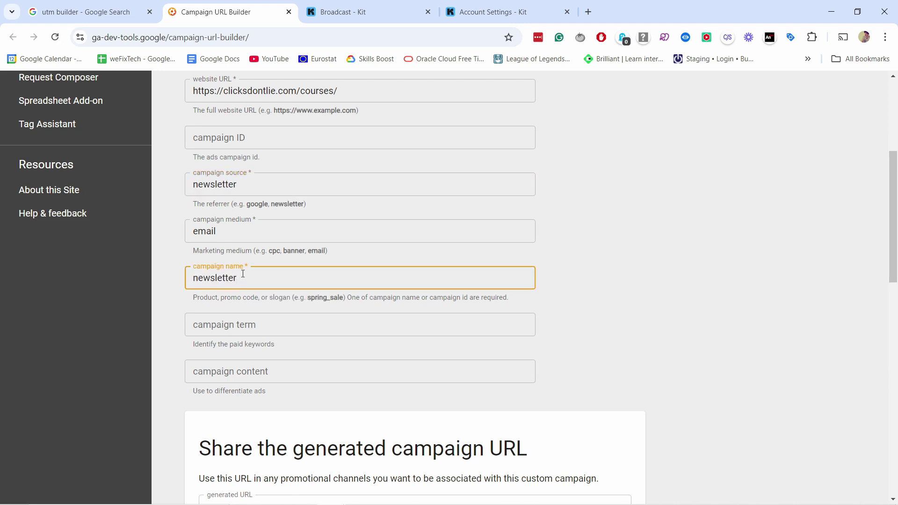
text(_10_oct)
drag(284, 281, 192, 279)
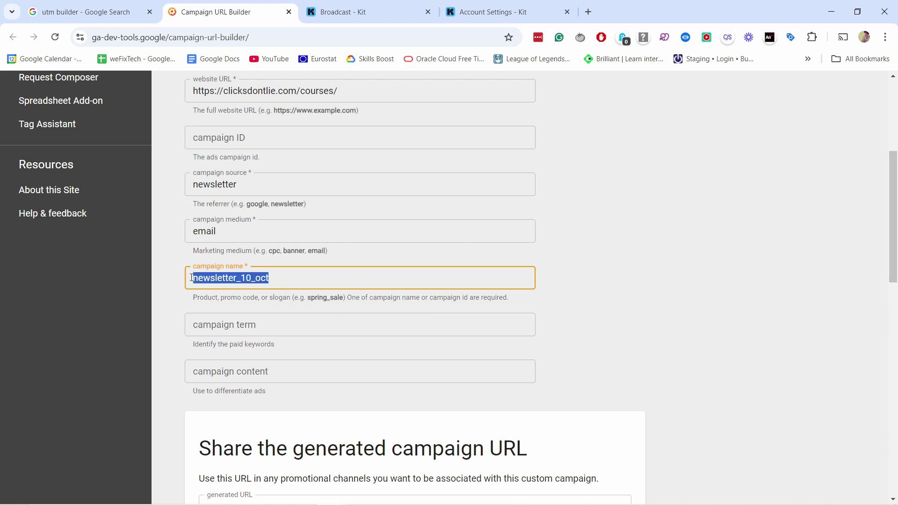
text(evergreen_email)
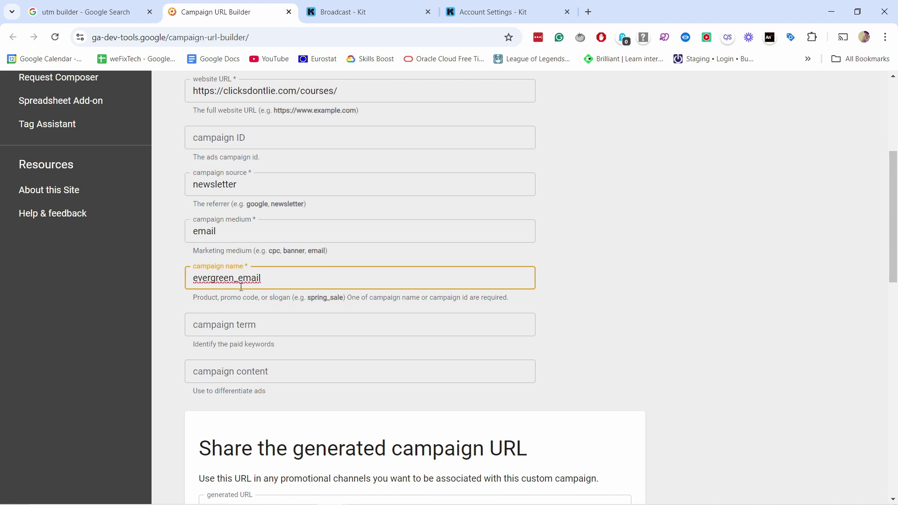
Set campaign content to bottom_button and copy the generated campaign URL.
scroll(212, 317, down, 1)
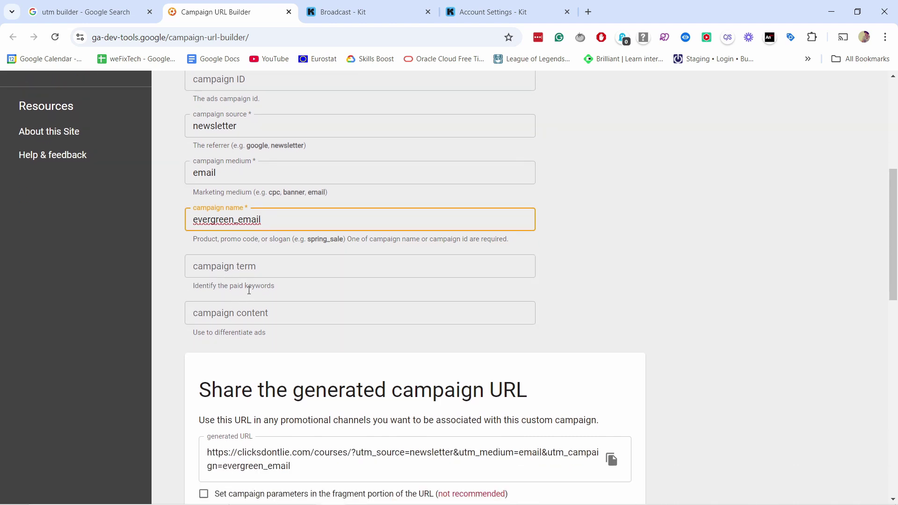
drag(193, 287, 276, 286)
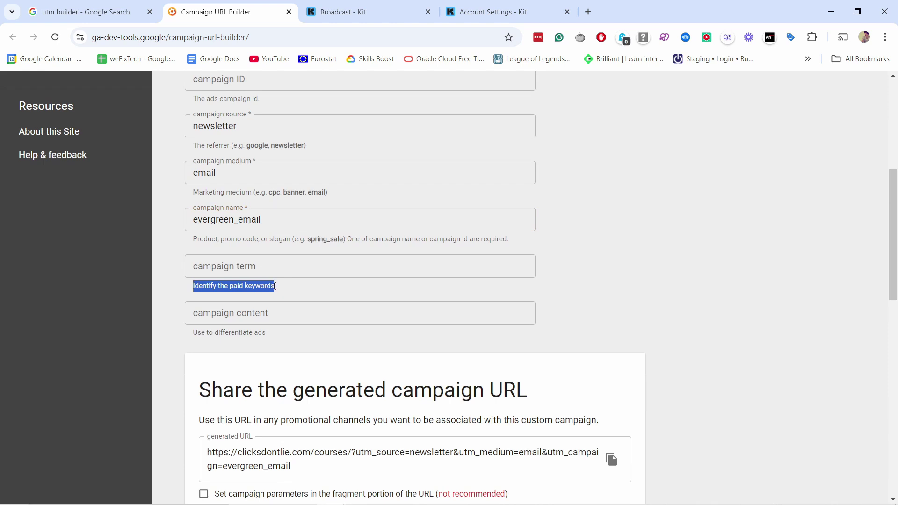
click(286, 294)
scroll(288, 288, down, 1)
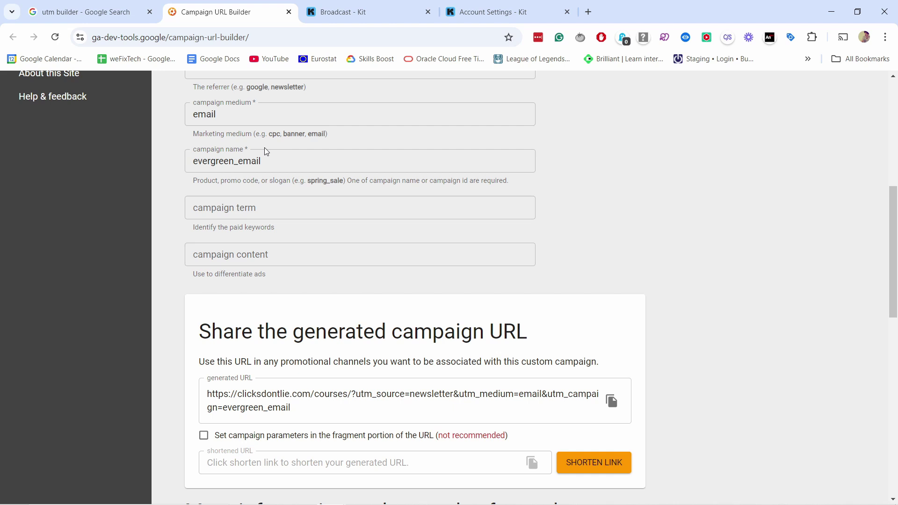
click(240, 247)
text(top_)
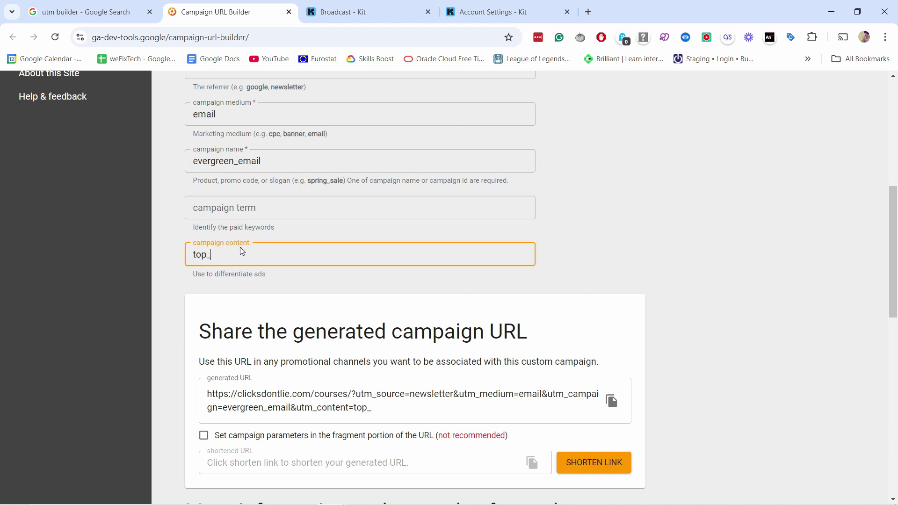
text(banner)
drag(239, 254, 182, 252)
text(bottom_button)
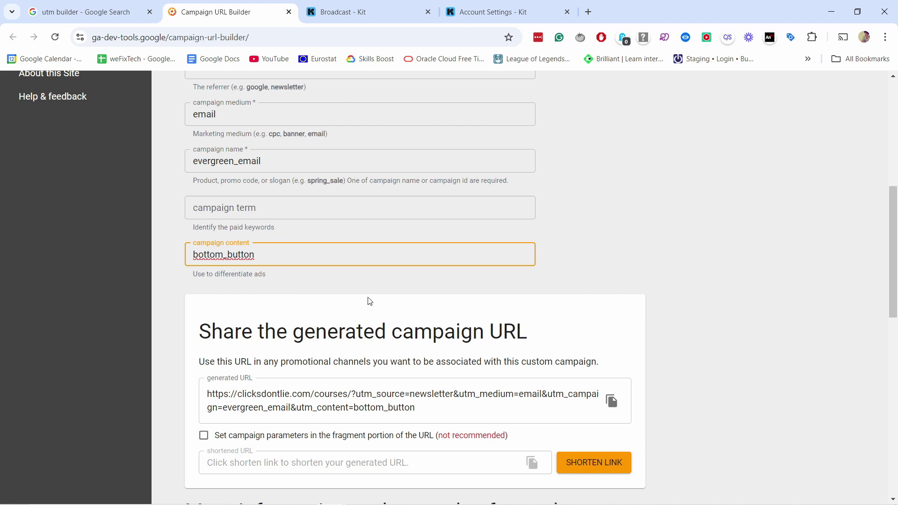
scroll(374, 300, down, 1)
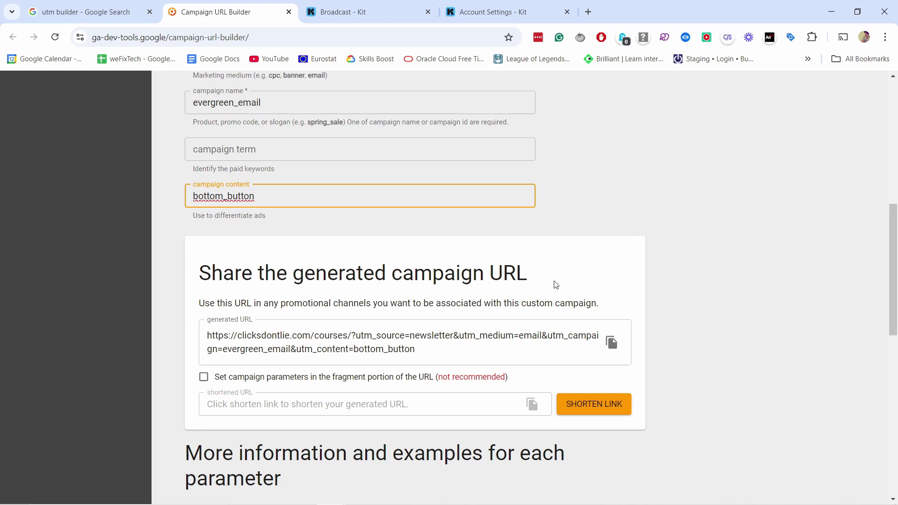
click(611, 343)
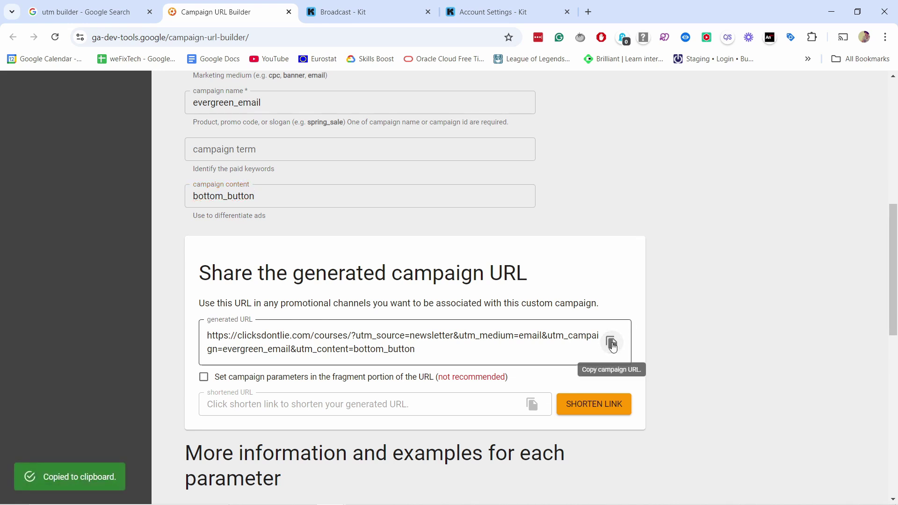
Paste the campaign URL as the 'Click here' link in the Kit draft and into a new tab.
click(348, 13)
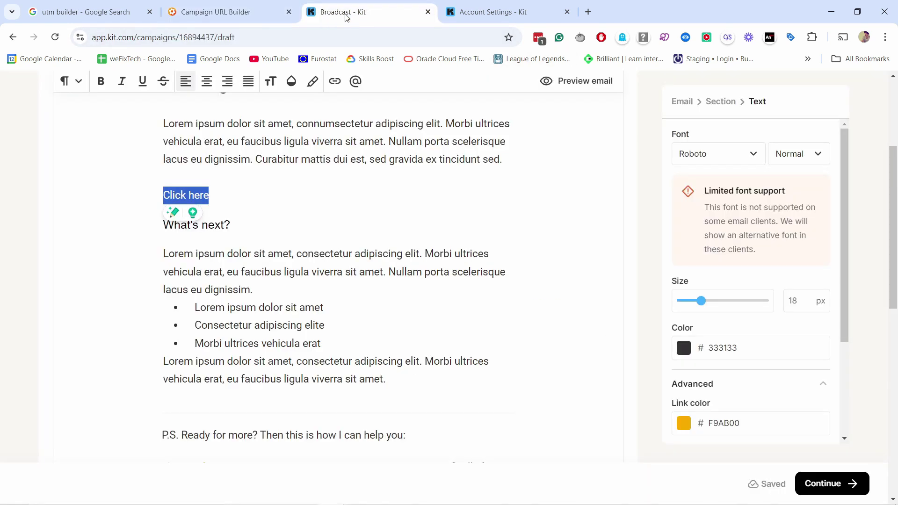
scroll(324, 205, up, 3)
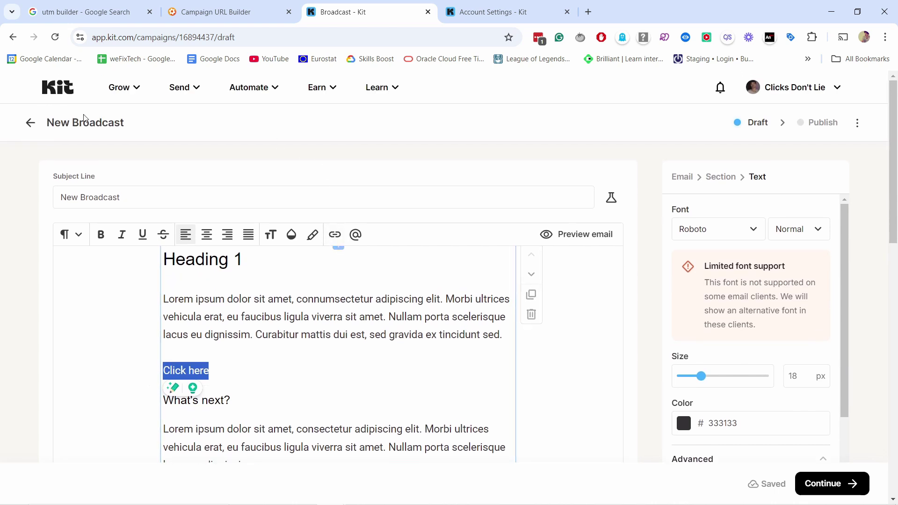
scroll(281, 210, down, 1)
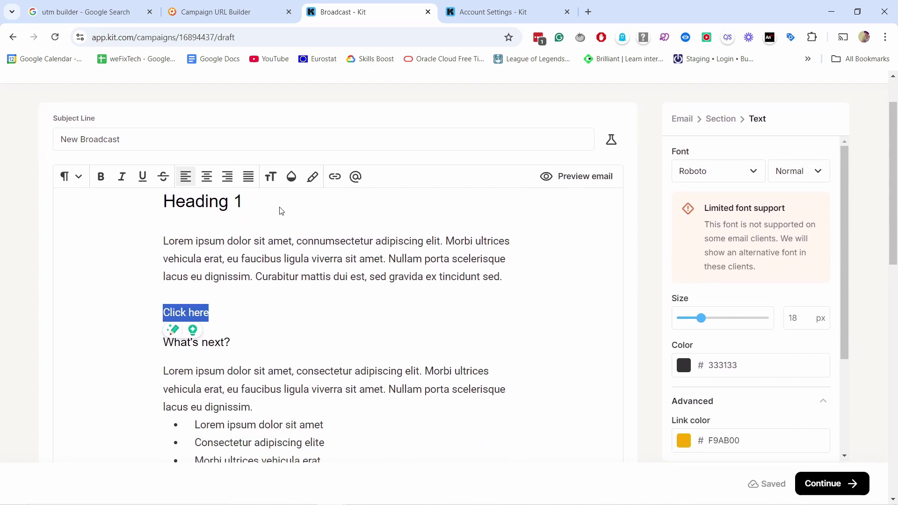
scroll(283, 234, down, 1)
click(240, 253)
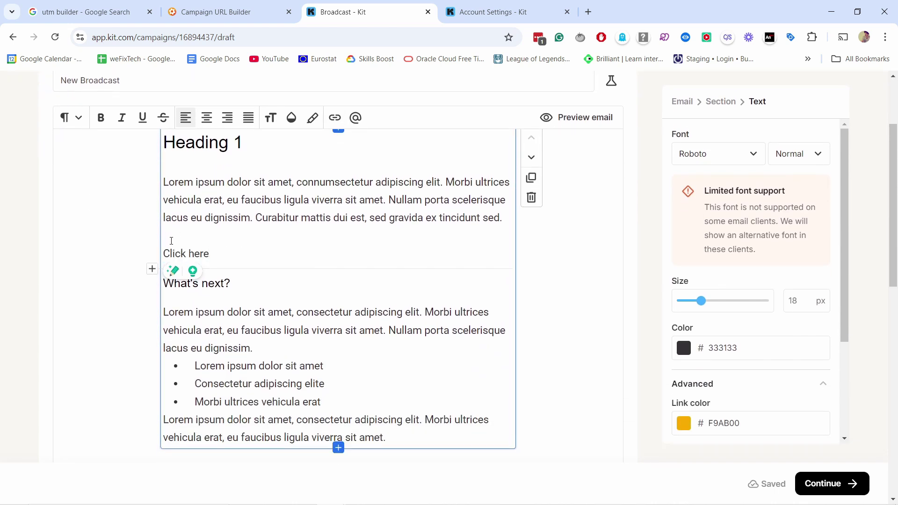
drag(211, 253, 163, 258)
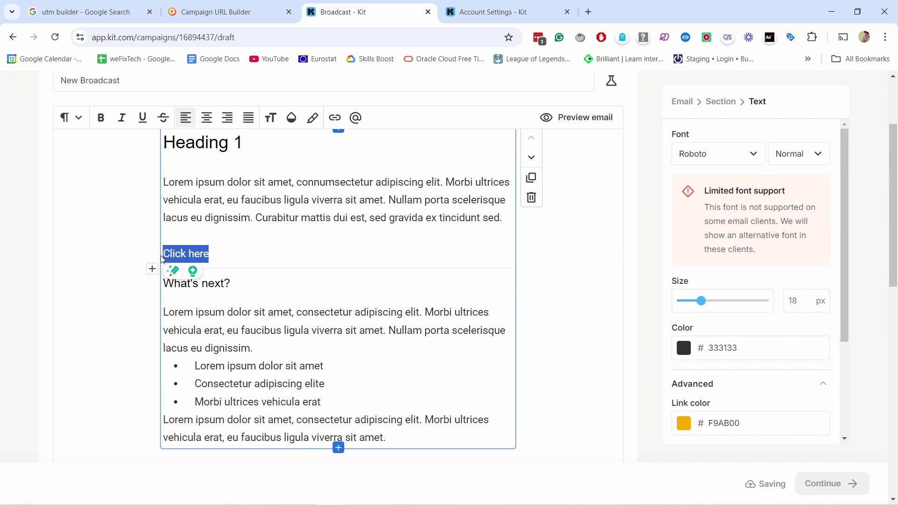
click(335, 118)
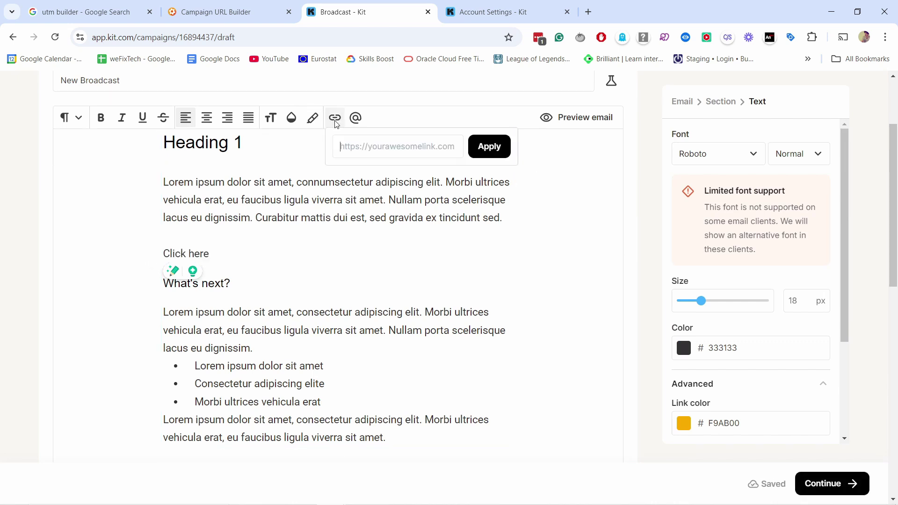
click(360, 146)
key(ctrl+v)
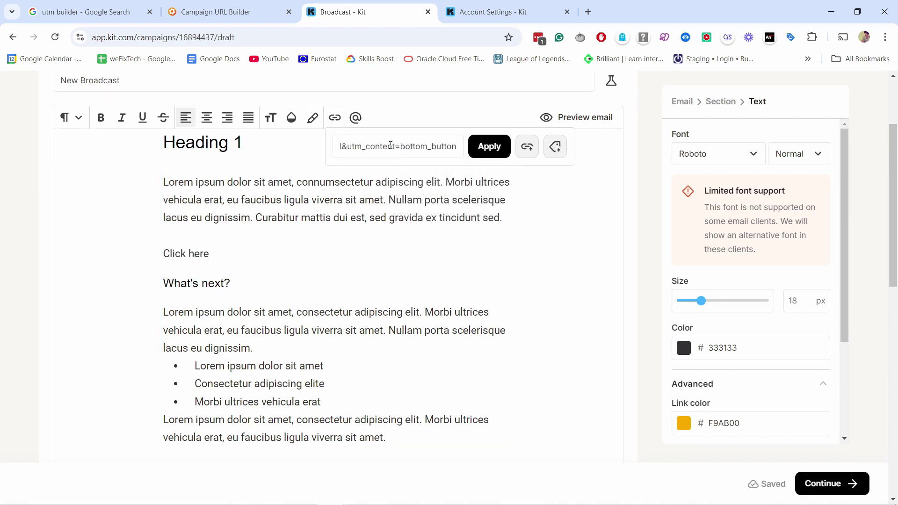
click(588, 11)
text(https://clicksdontlie.com/courses/?utm_source=newsletter&utm_medium=email&utm_campaign=evergreen_email&utm_content=bottom_button)
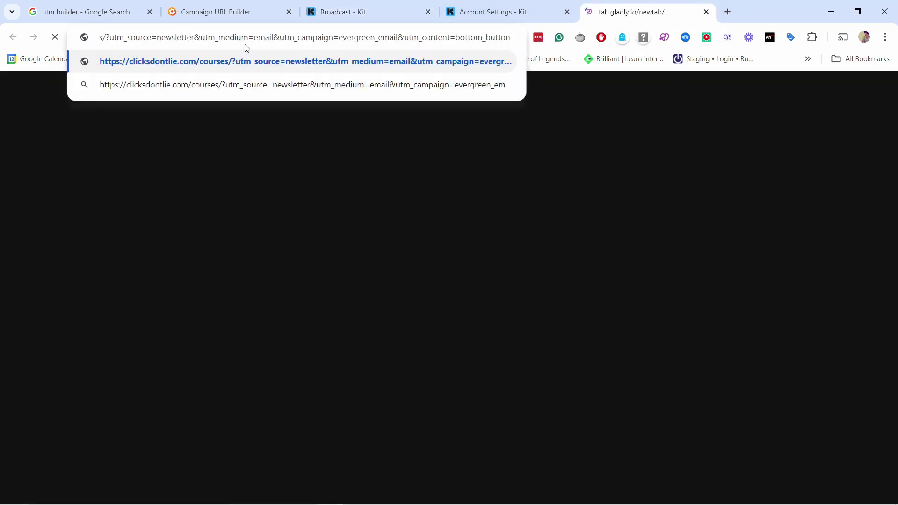
Load the UTM-tagged courses URL, remove the stray space in bottom_button, and reload it.
key(Return)
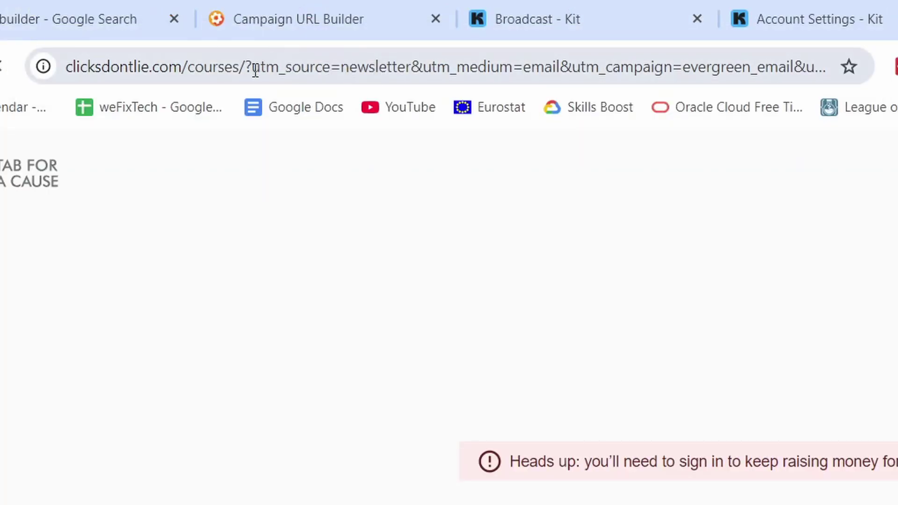
drag(252, 68, 453, 67)
click(514, 61)
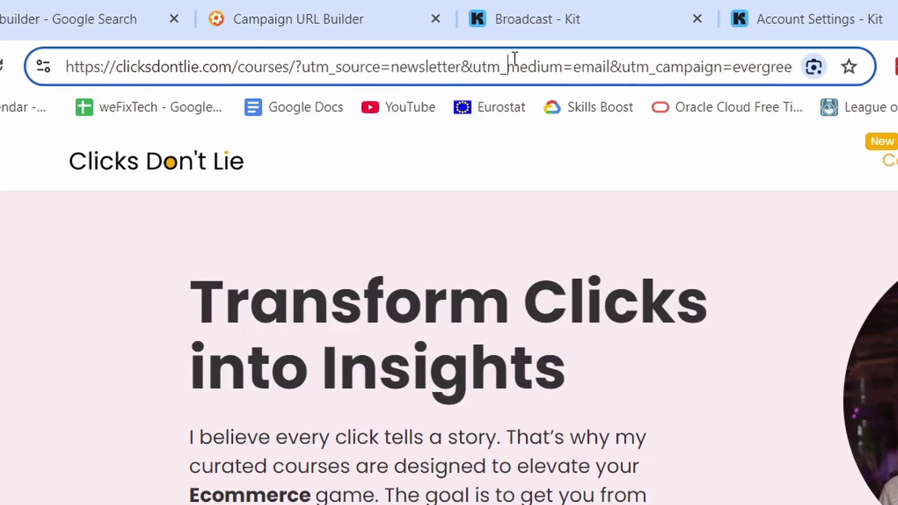
drag(622, 68, 847, 65)
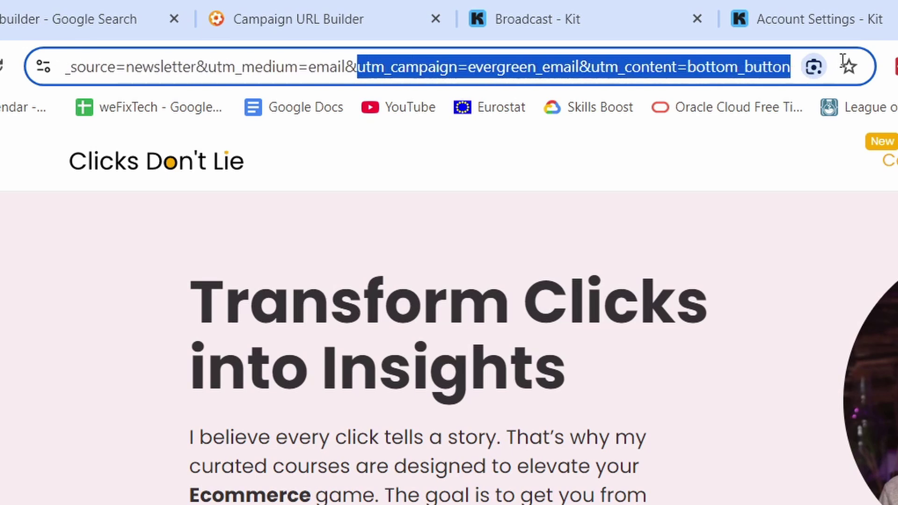
click(748, 68)
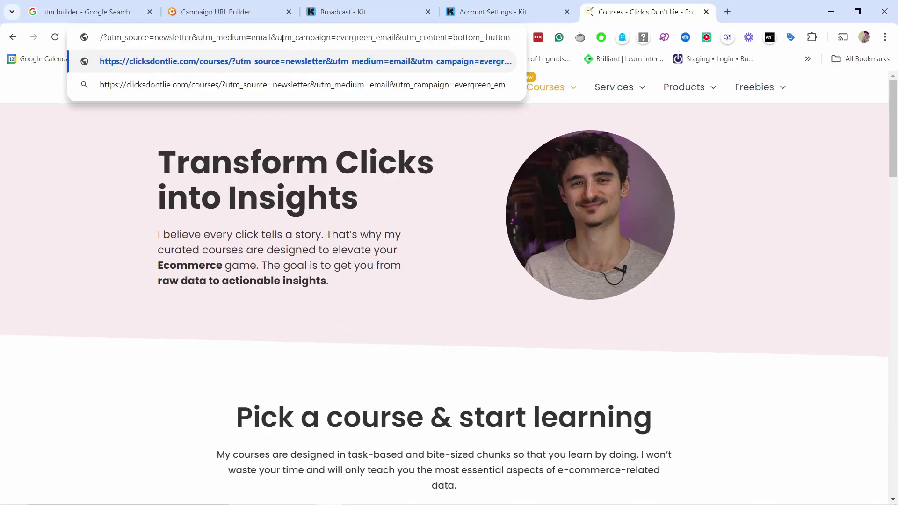
key(BackSpace)
drag(265, 42, 53, 33)
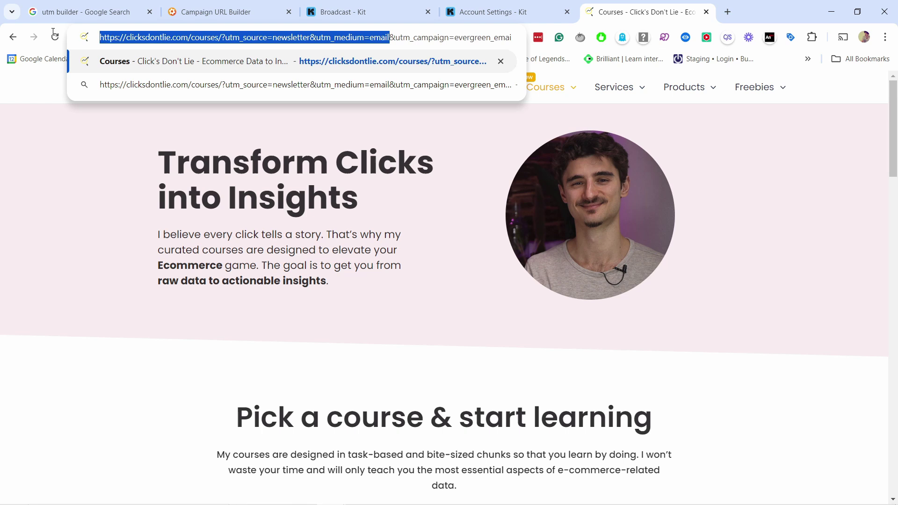
click(296, 45)
mouse_move(647, 90)
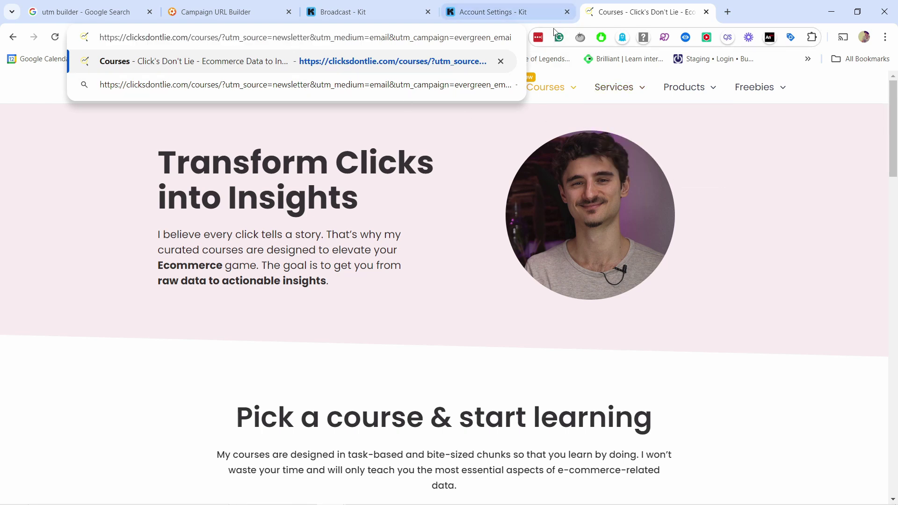
key(Return)
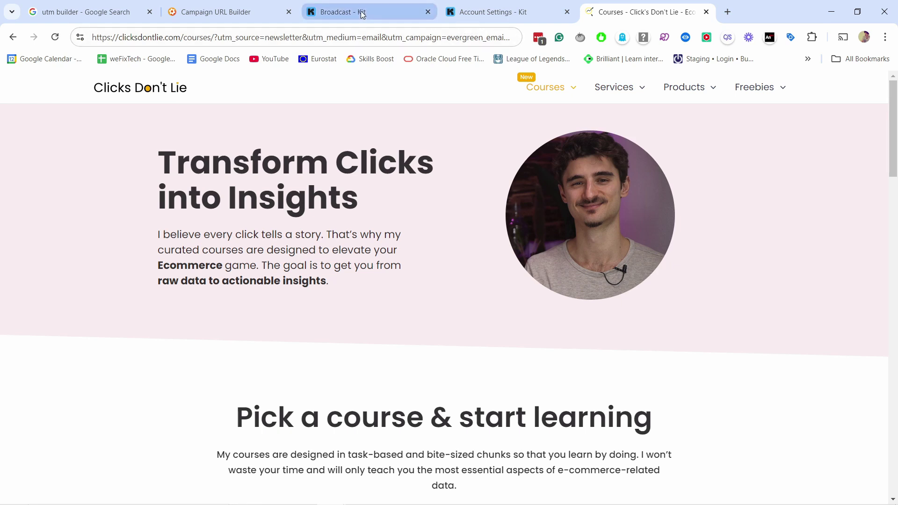
click(342, 12)
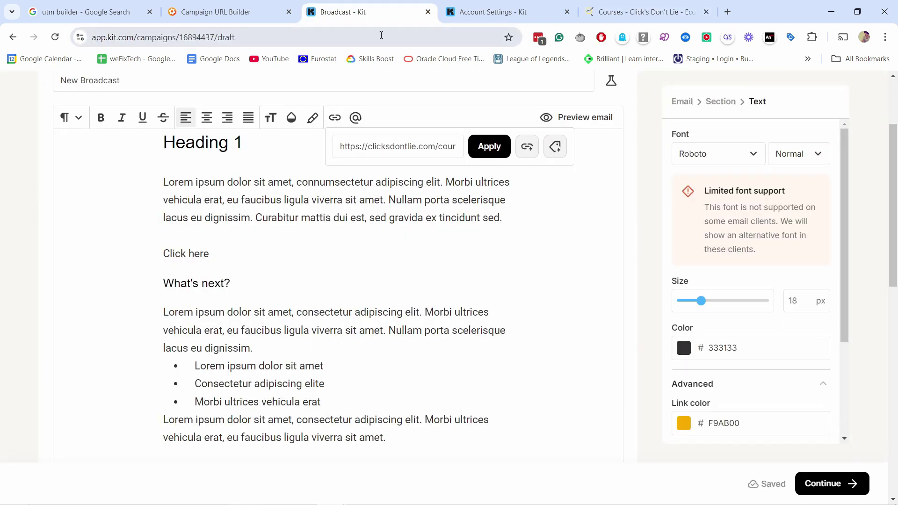
Apply the campaign URL link to 'Click here' in the Kit draft and check it.
click(413, 146)
click(488, 146)
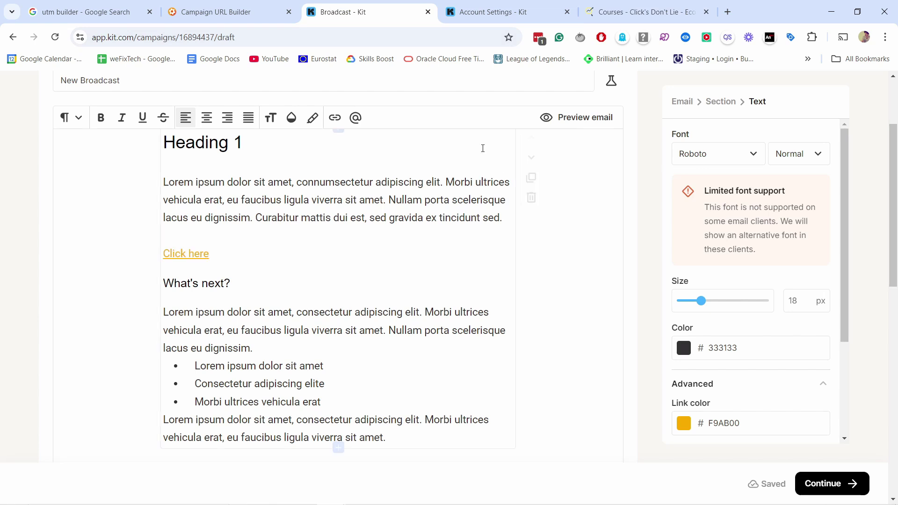
click(196, 252)
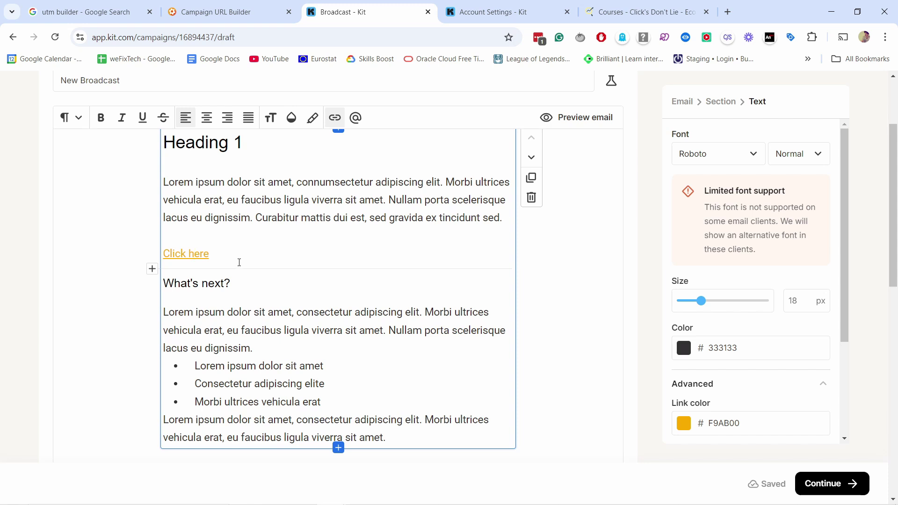
click(302, 249)
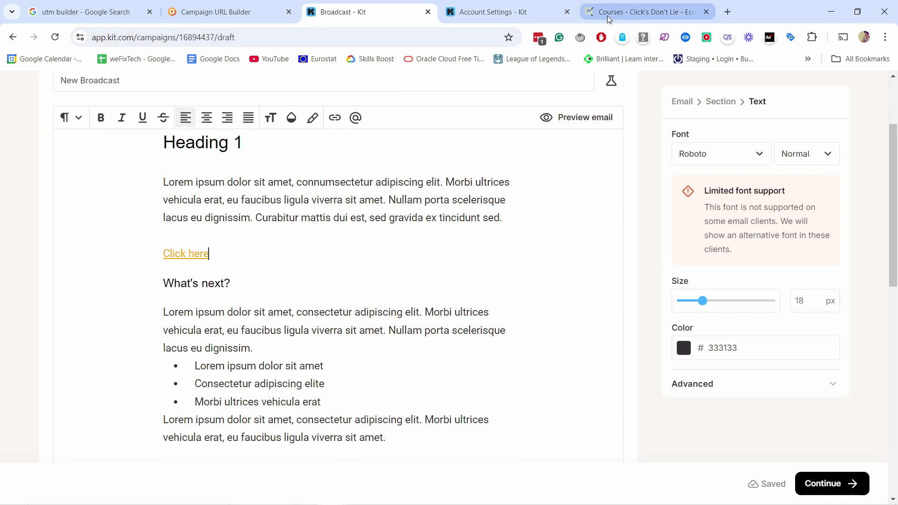
click(229, 12)
Copy the generated evergreen_email bottom_button campaign URL once more.
click(611, 343)
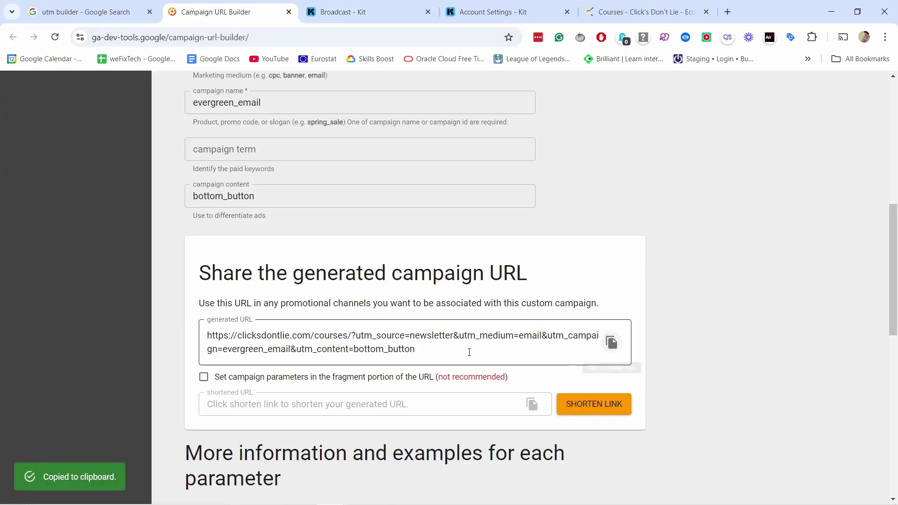
scroll(259, 162, up, 4)
scroll(258, 162, up, 1)
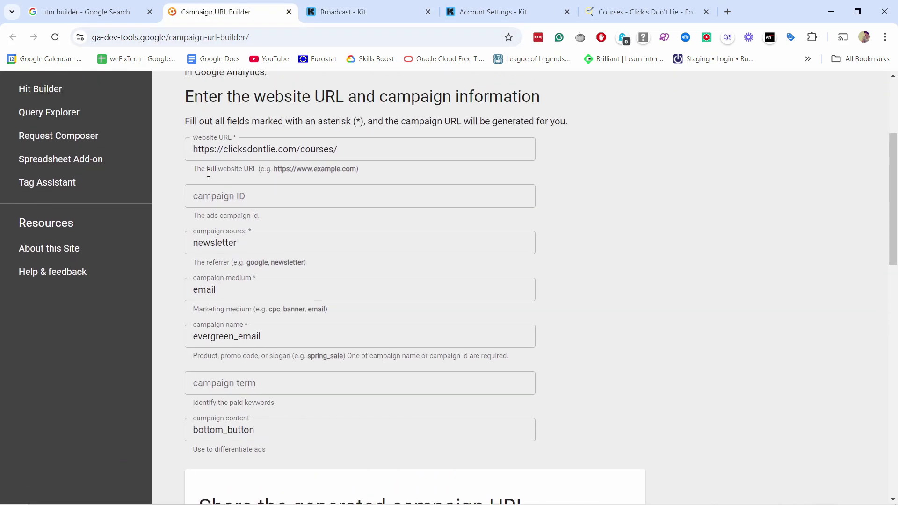
scroll(269, 320, down, 1)
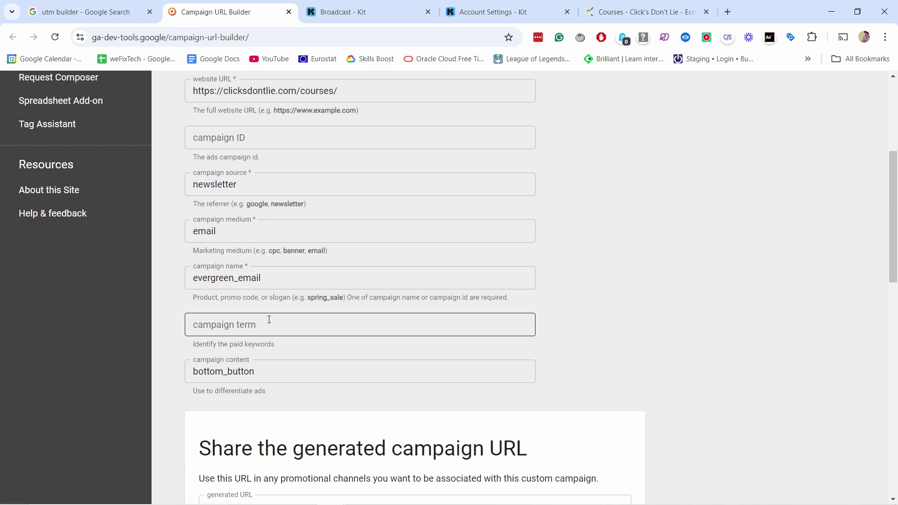
scroll(269, 320, down, 2)
click(611, 401)
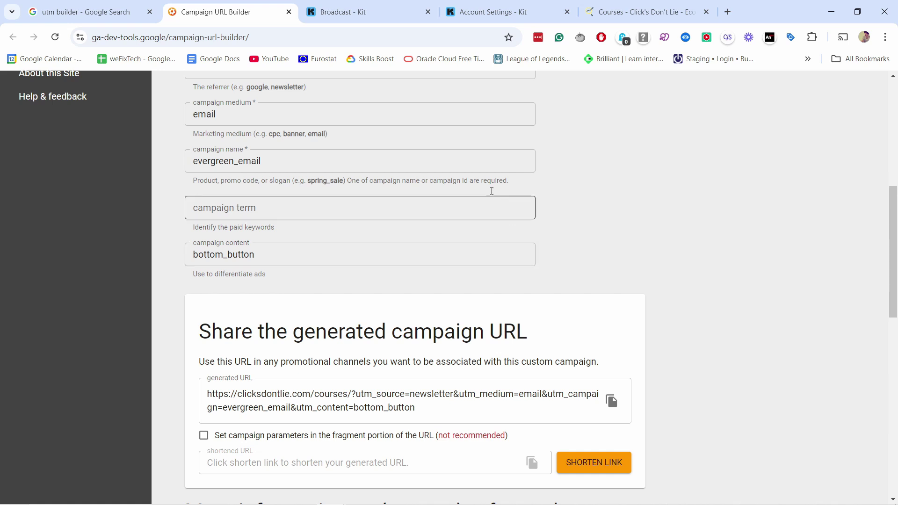
scroll(421, 210, up, 2)
scroll(478, 398, down, 3)
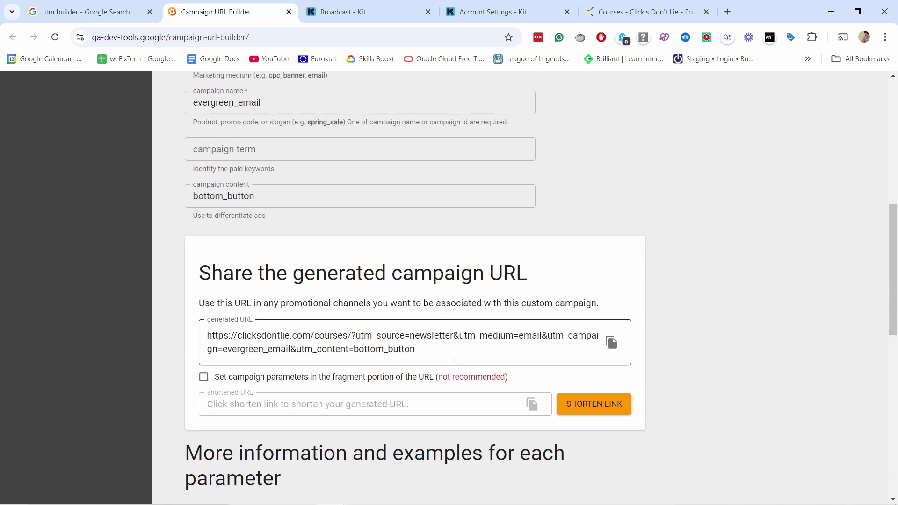
click(611, 345)
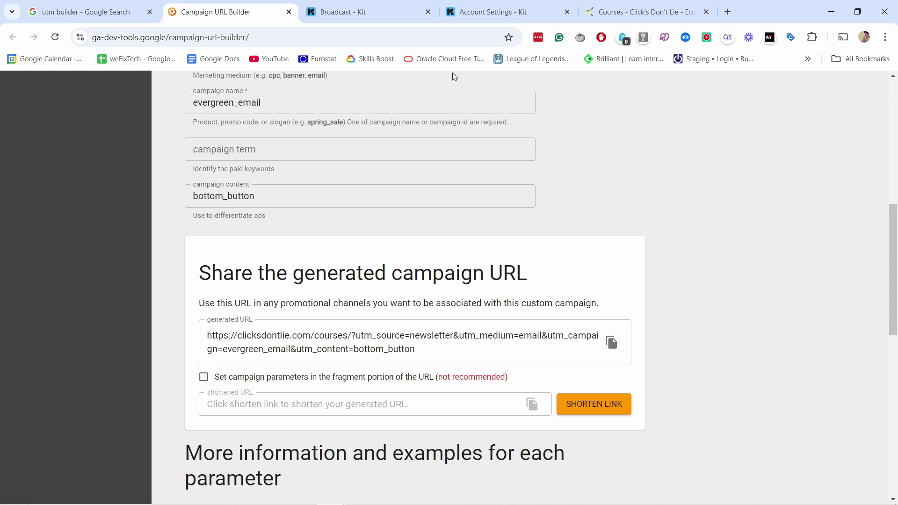
click(354, 14)
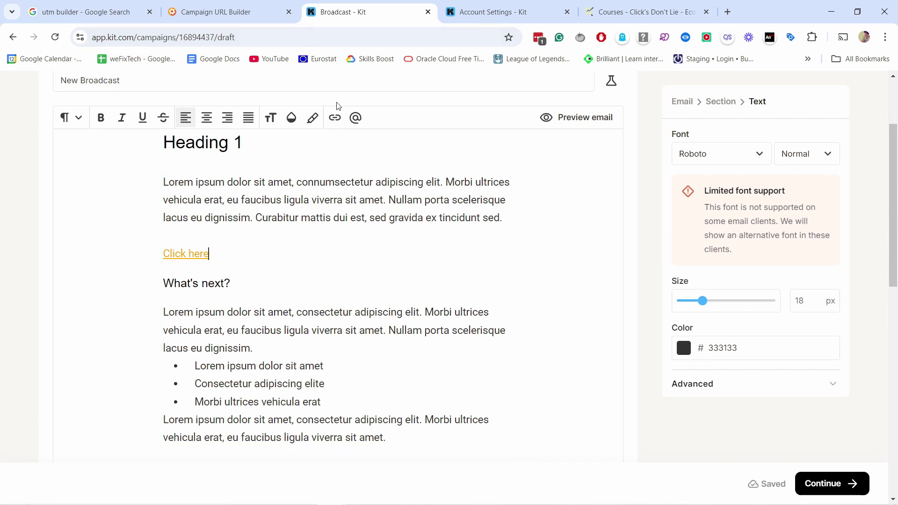
Open the Kit account's Advanced settings and scroll down to Advanced Tracking.
scroll(205, 165, up, 2)
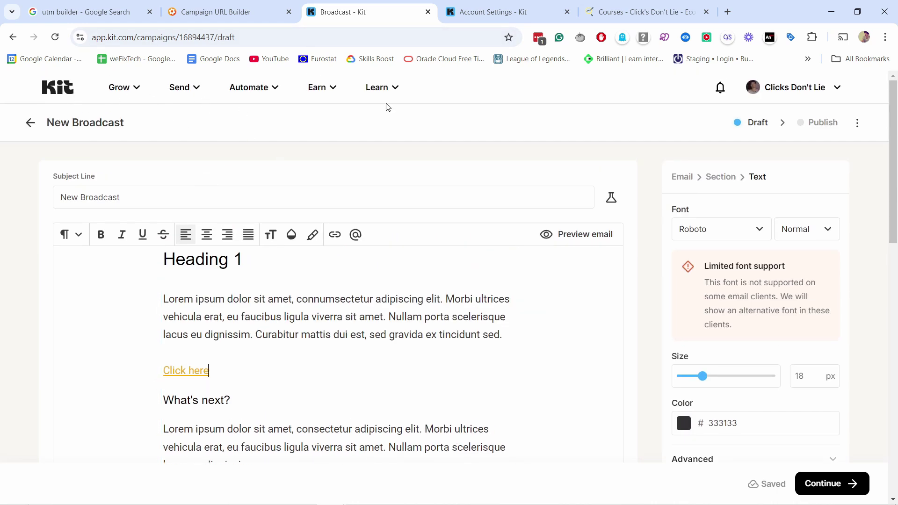
click(470, 15)
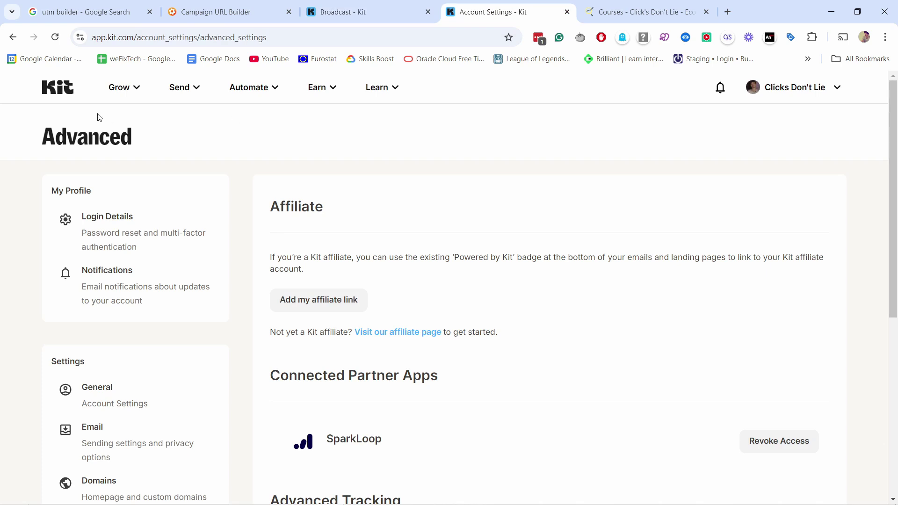
scroll(171, 237, down, 7)
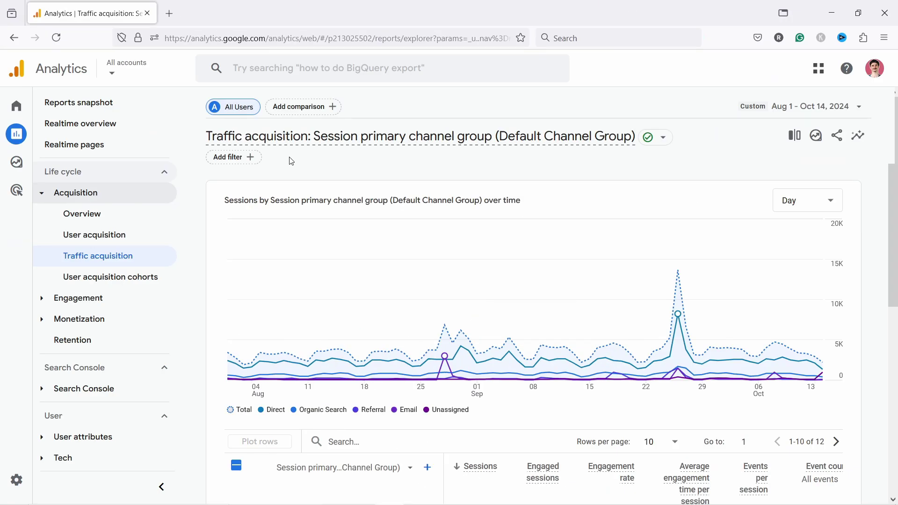
Break the Traffic acquisition table down by Session campaign, listing 23 campaigns led by (direct).
drag(894, 201, 895, 265)
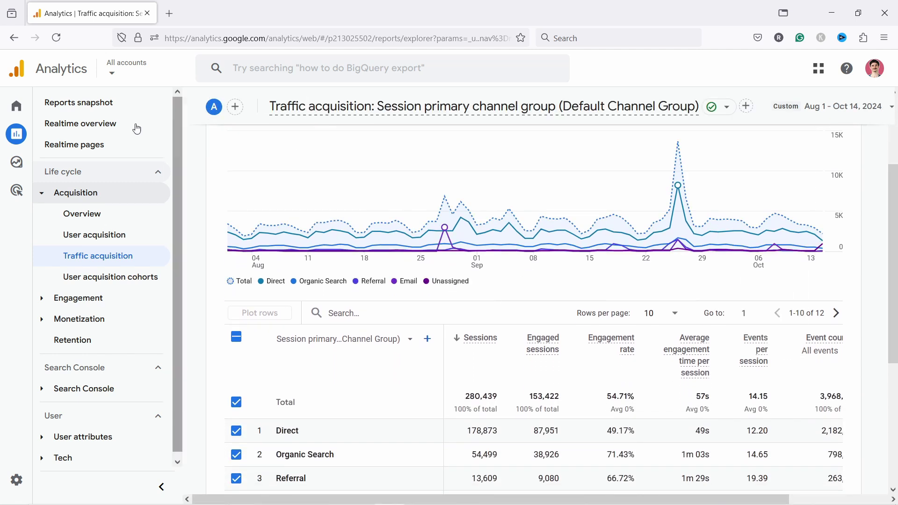
mouse_move(17, 148)
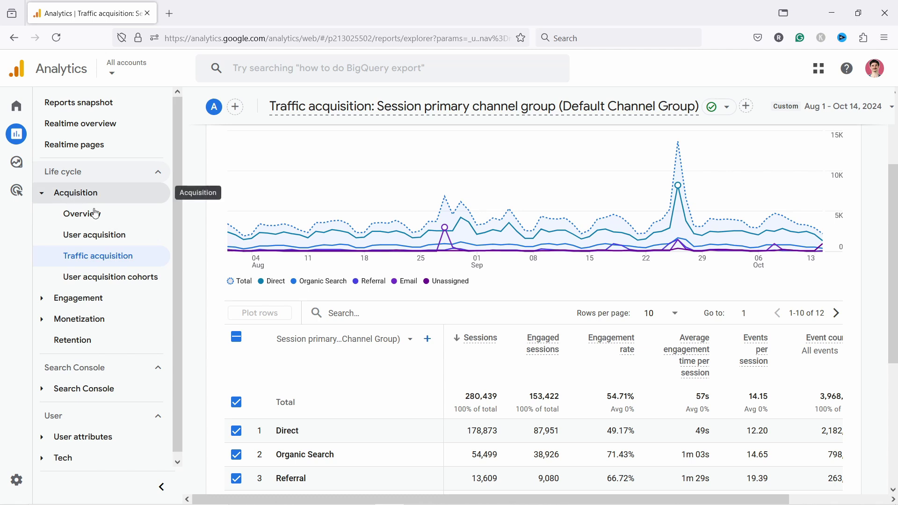
scroll(367, 279, down, 5)
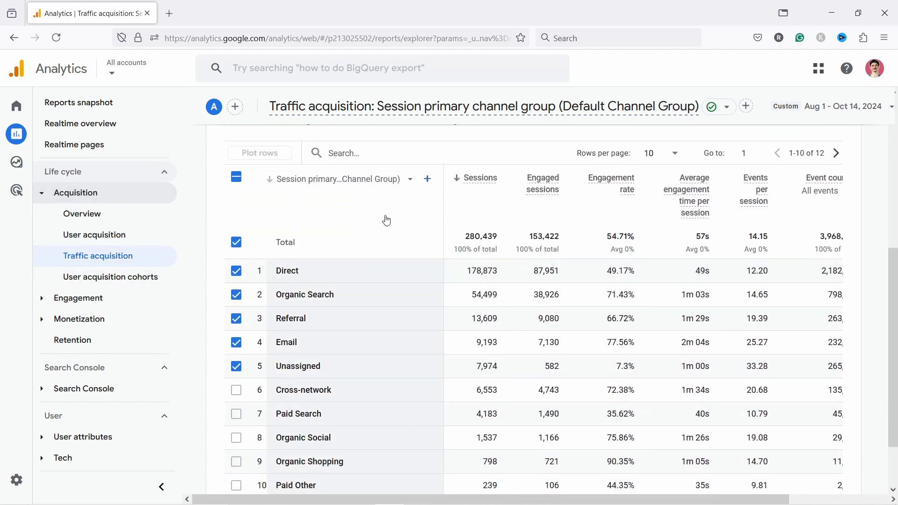
click(340, 180)
click(331, 338)
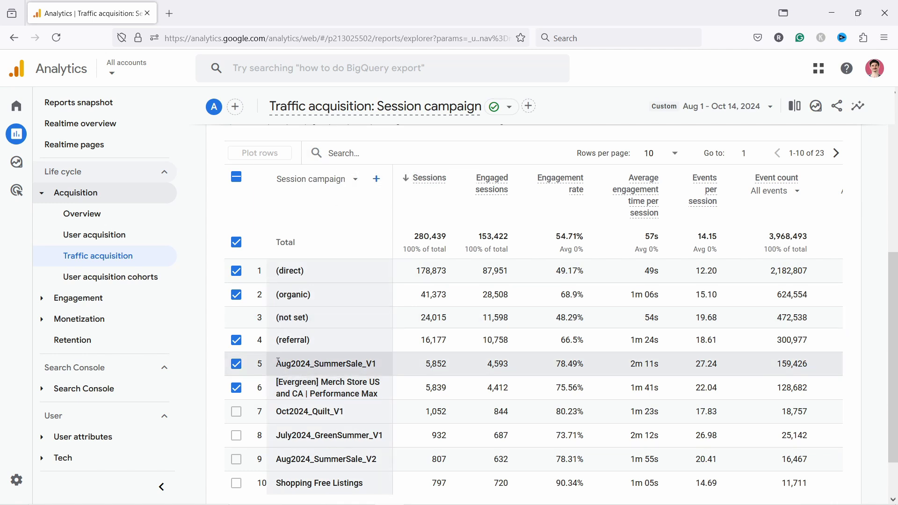
Filter the campaign table to Aug2024_SummerSale_V1 (5,852 sessions) and begin adding a secondary dimension.
drag(279, 364, 378, 364)
right_click(374, 358)
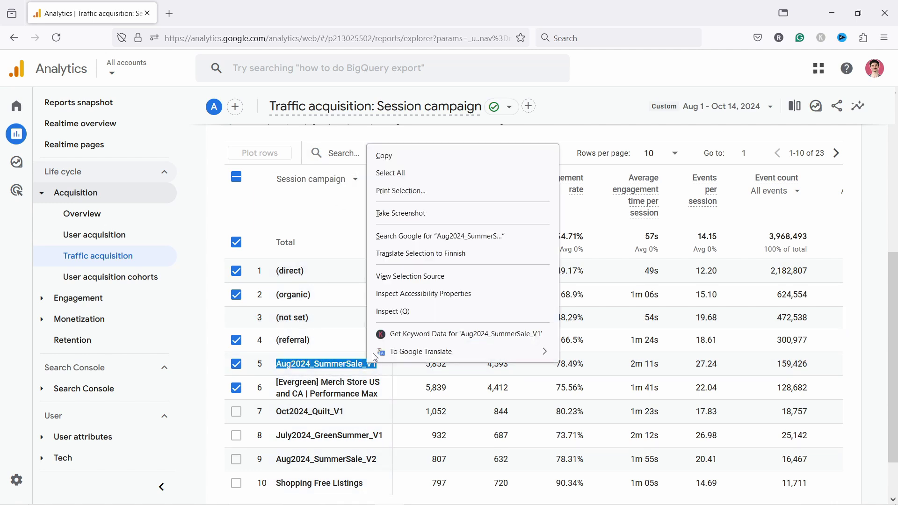
click(380, 156)
click(333, 153)
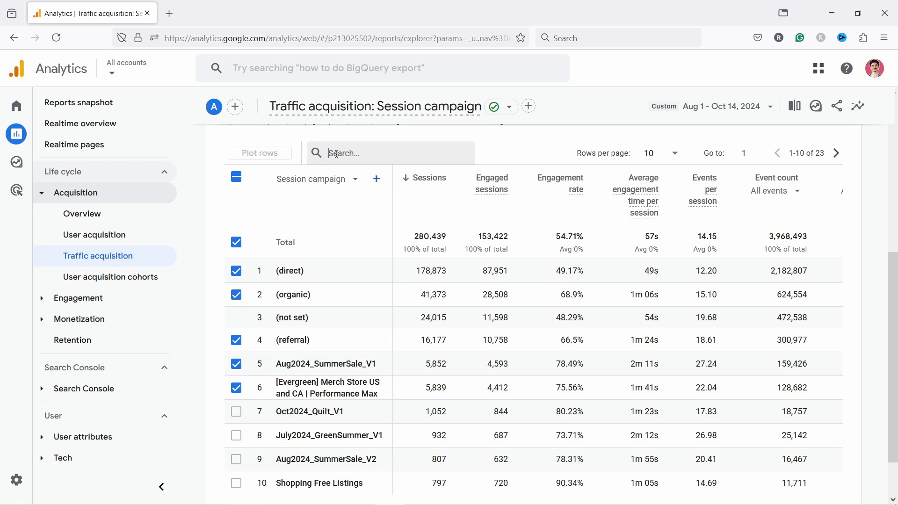
key(ctrl+v)
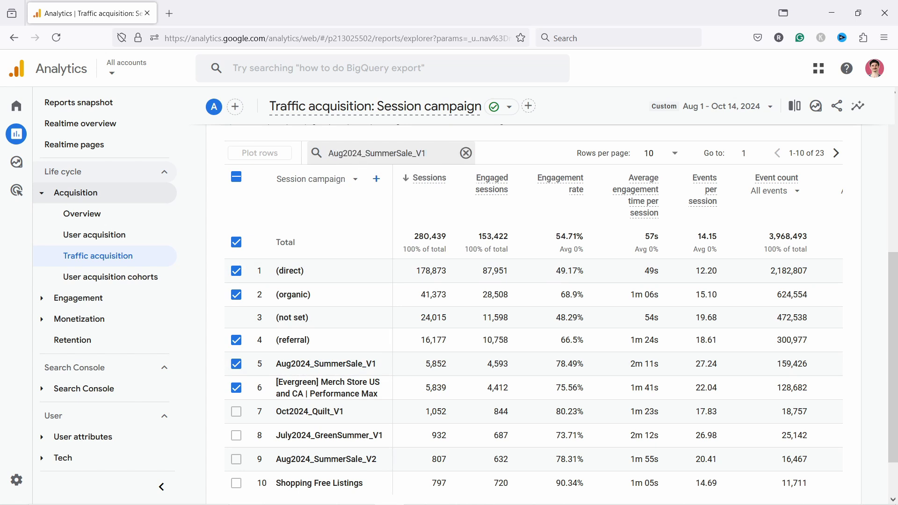
key(Return)
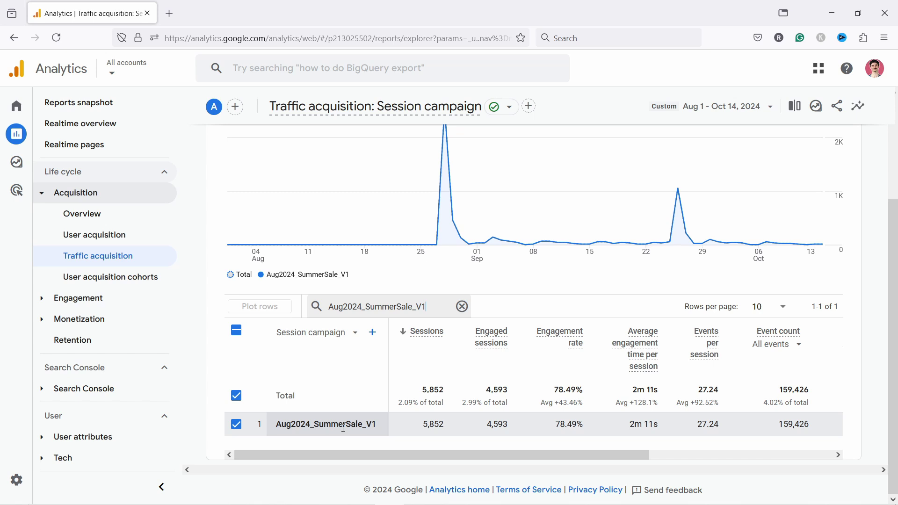
click(374, 333)
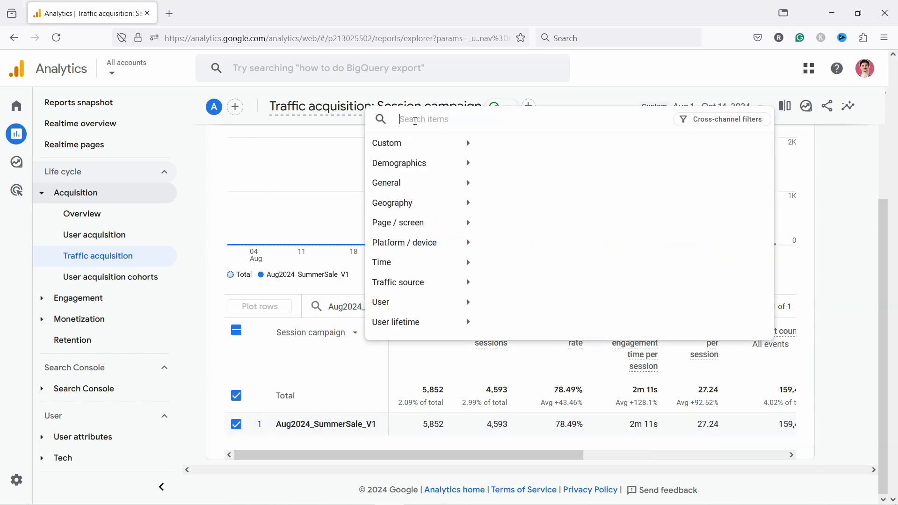
Add Session source / medium as the secondary column, led by Newsletter_Aug_2024 / email.
text(sess)
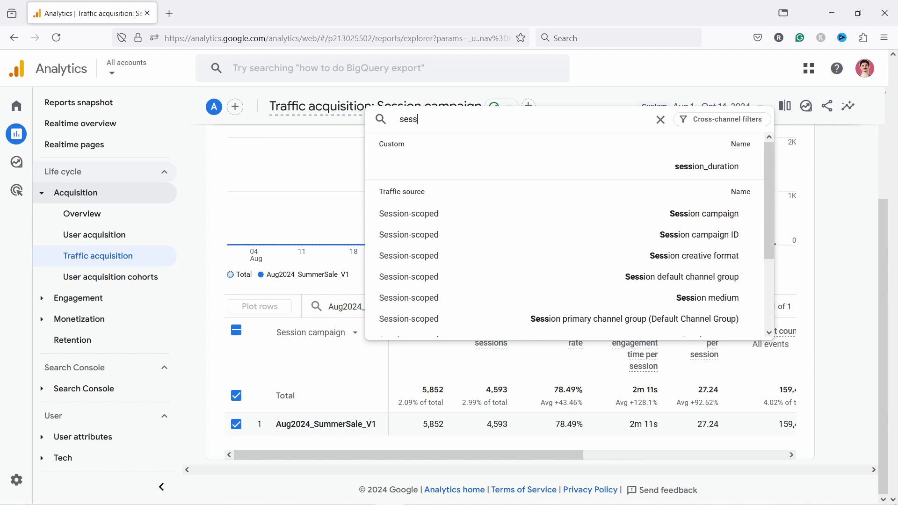
text(io)
key(ctrl+a)
key(BackSpace)
text(source)
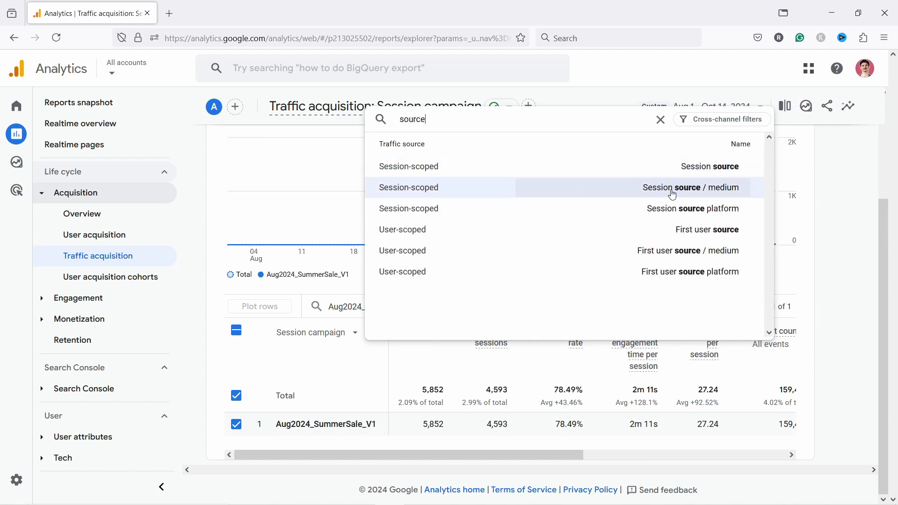
click(707, 191)
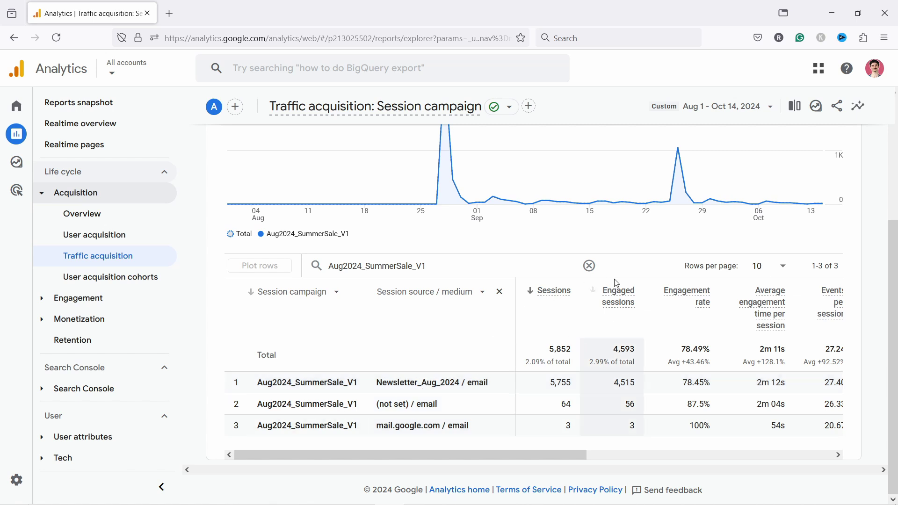
Clear the campaign filter and switch the primary dimension back to Session primary channel group.
click(589, 265)
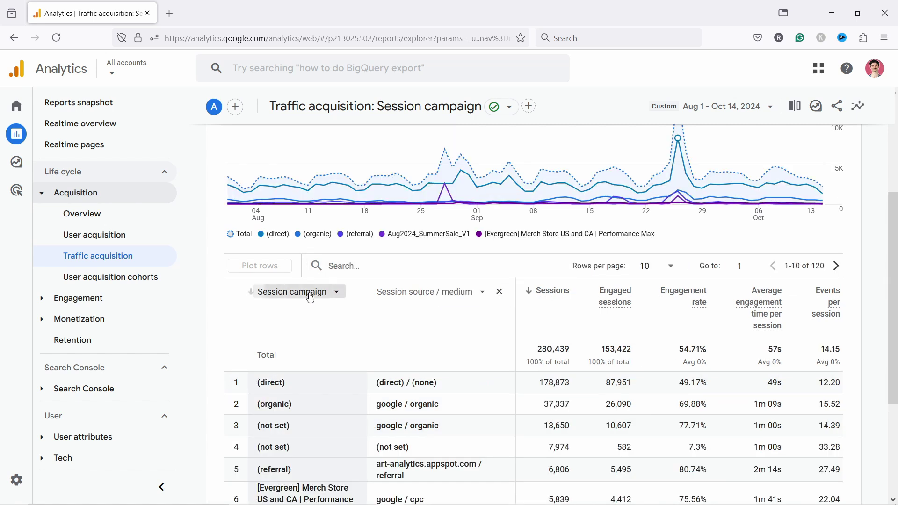
click(304, 291)
click(336, 109)
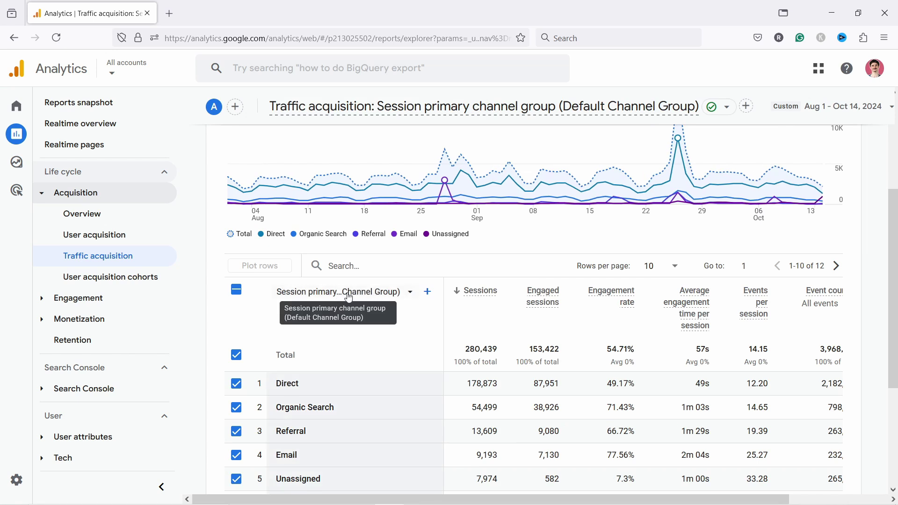
Filter the channel group table to Email alone, showing 9,193 sessions.
scroll(328, 299, down, 1)
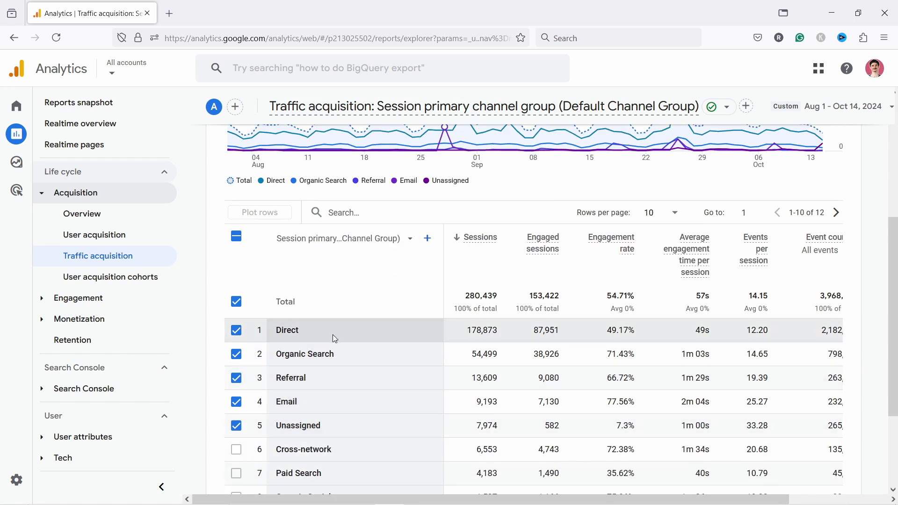
scroll(333, 327, down, 2)
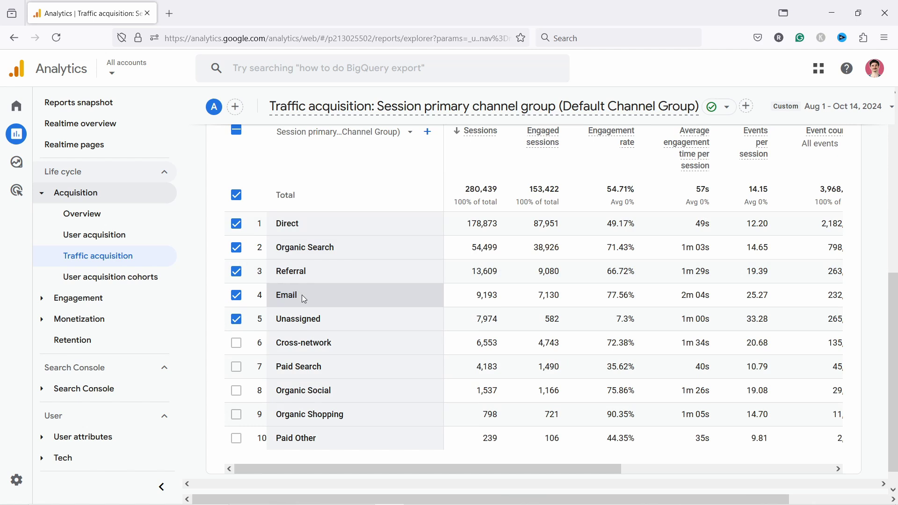
drag(301, 294, 278, 296)
right_click(287, 297)
click(304, 102)
scroll(323, 220, up, 2)
click(342, 213)
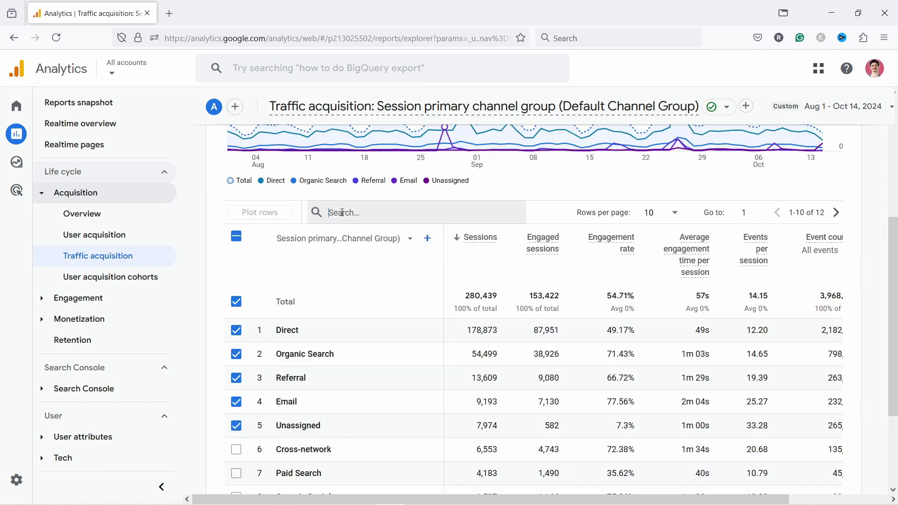
text(email)
key(Return)
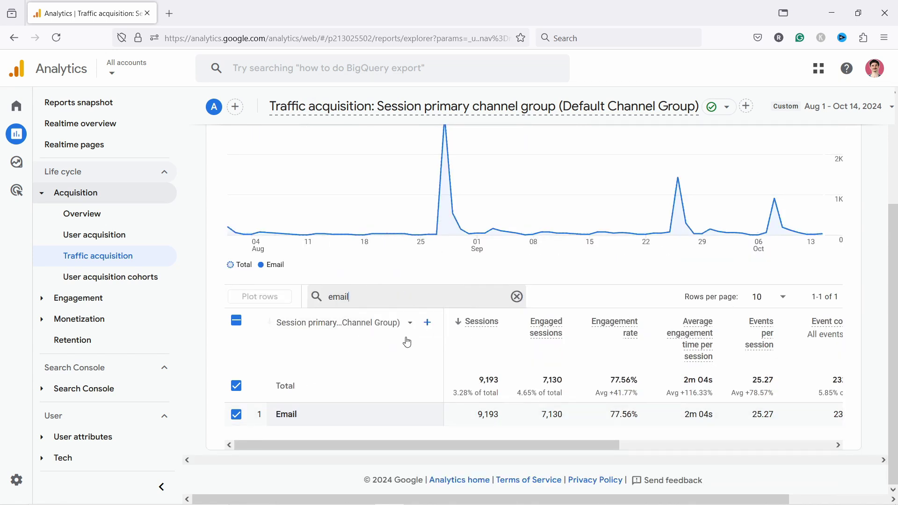
click(427, 322)
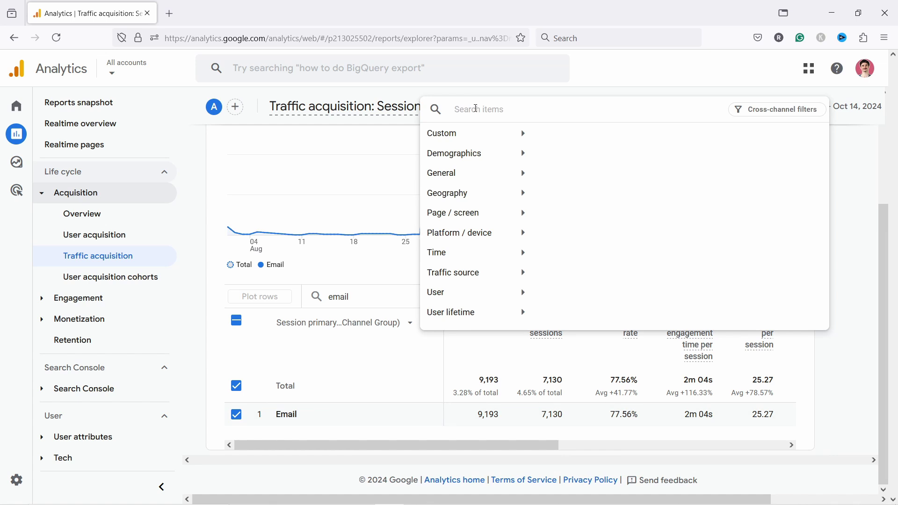
text(campaign)
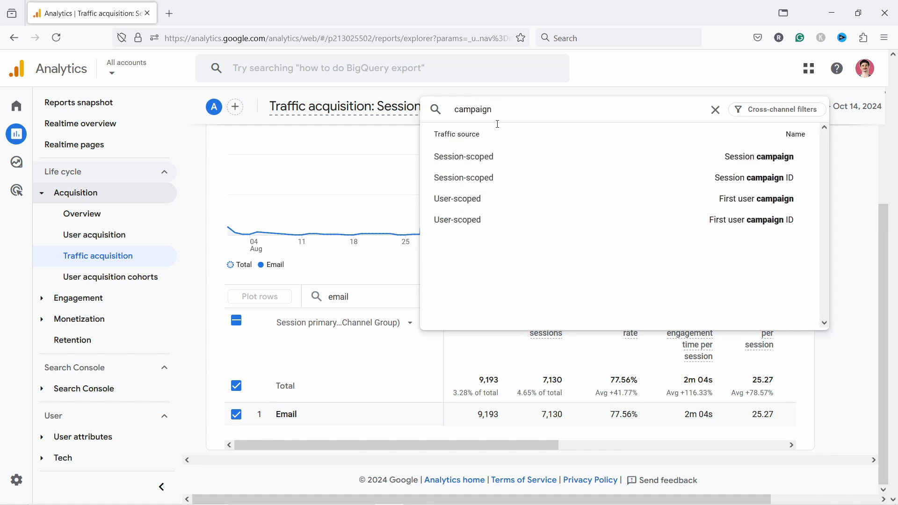
click(490, 167)
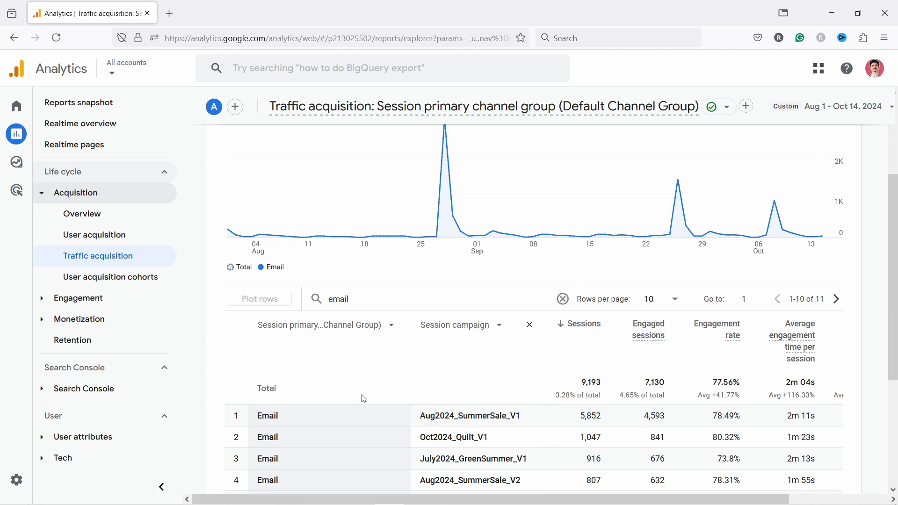
scroll(363, 397, down, 2)
scroll(394, 379, down, 1)
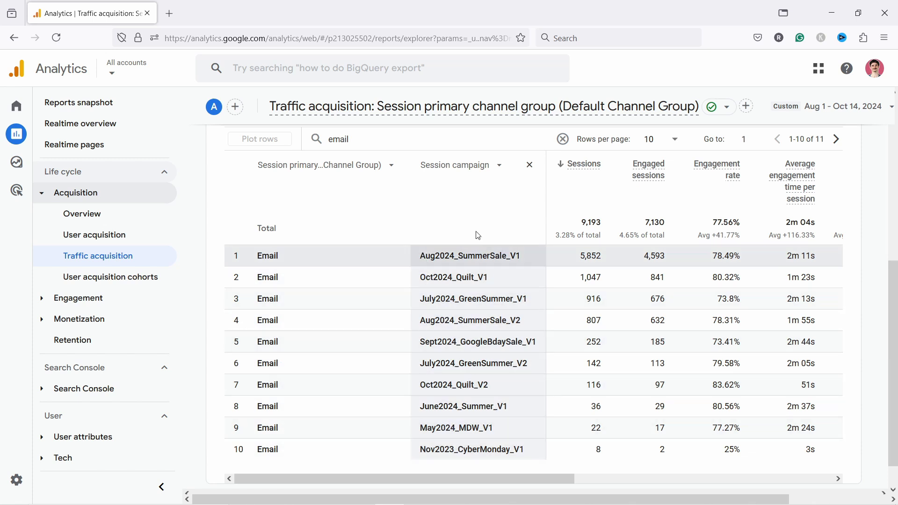
scroll(520, 358, up, 5)
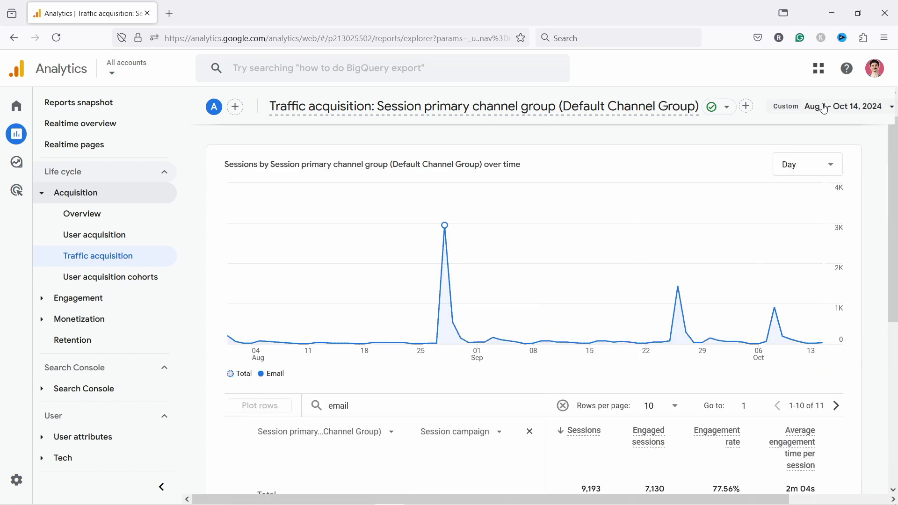
click(837, 106)
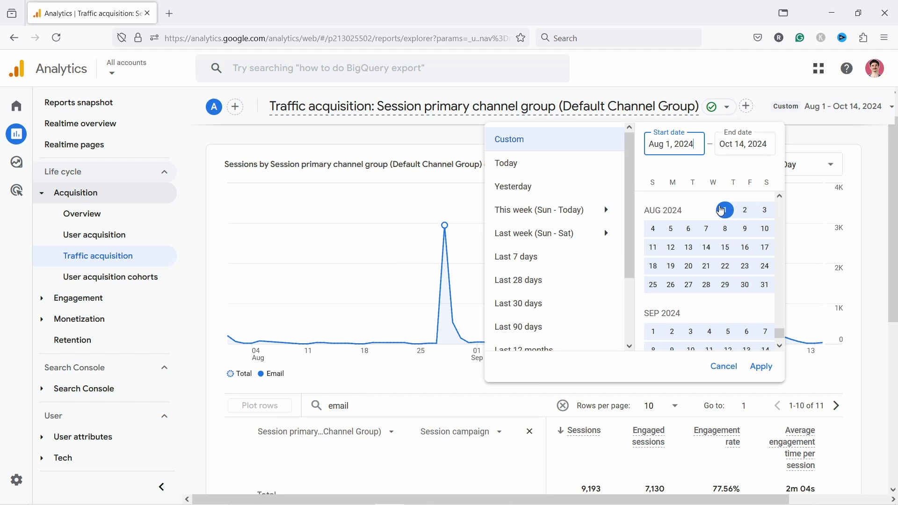
scroll(732, 221, down, 4)
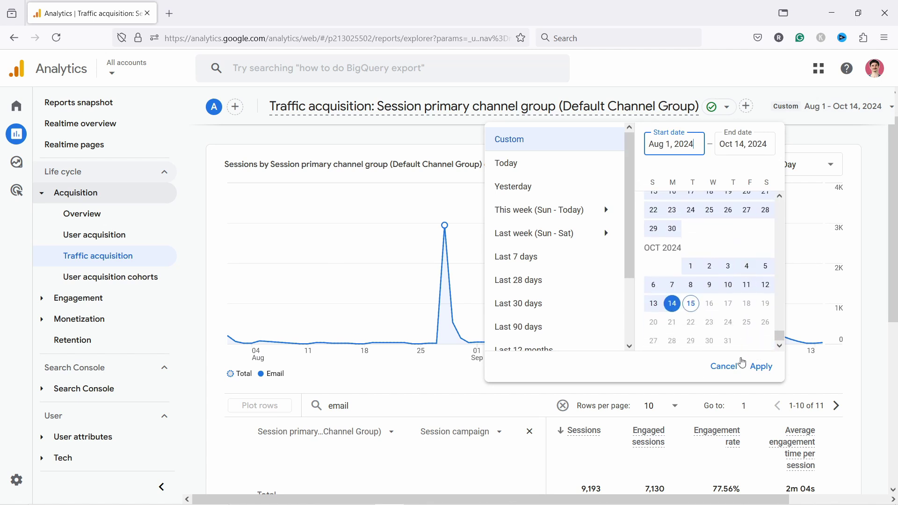
click(724, 366)
scroll(537, 465, down, 5)
drag(525, 501, 661, 502)
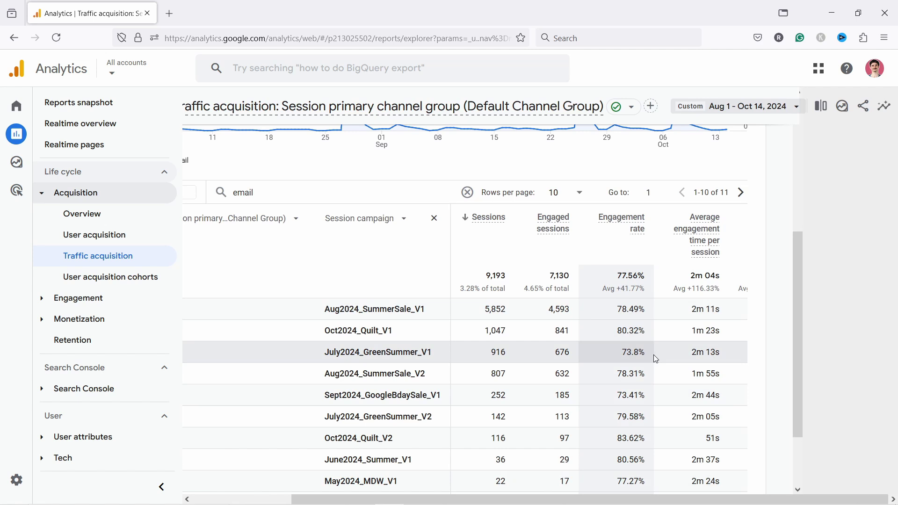
Limit the Session key event rate column to purchase events only.
scroll(652, 354, down, 2)
drag(464, 444, 729, 429)
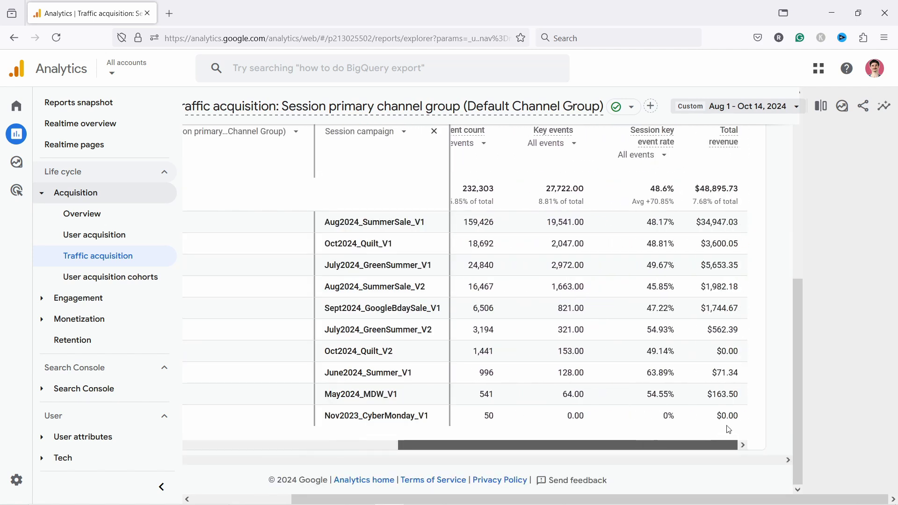
scroll(690, 206, up, 2)
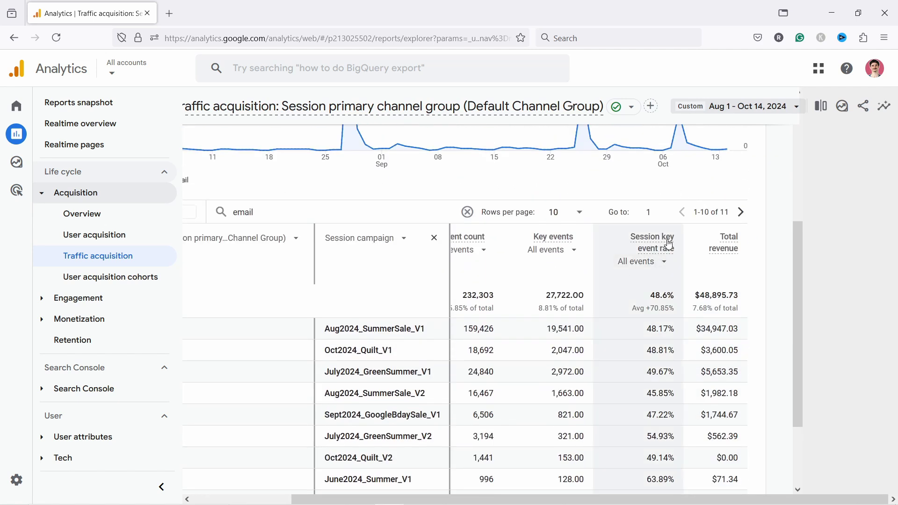
click(647, 263)
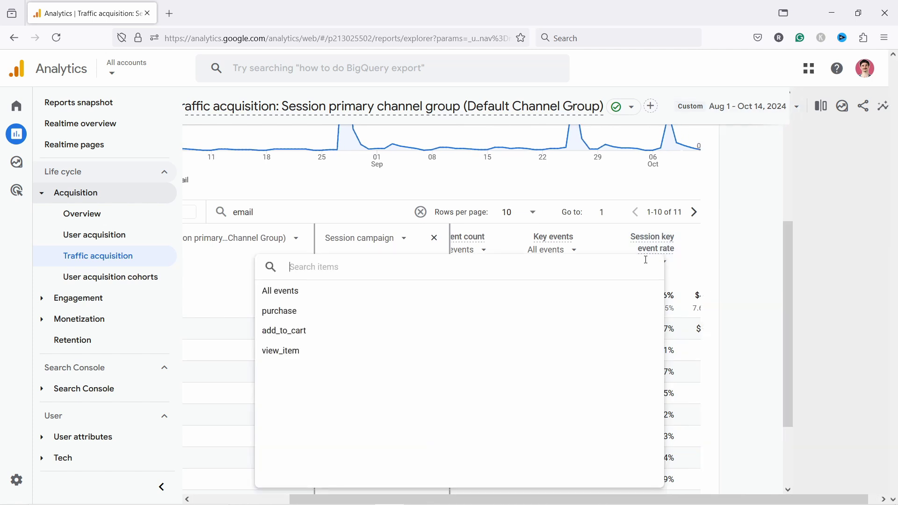
click(300, 314)
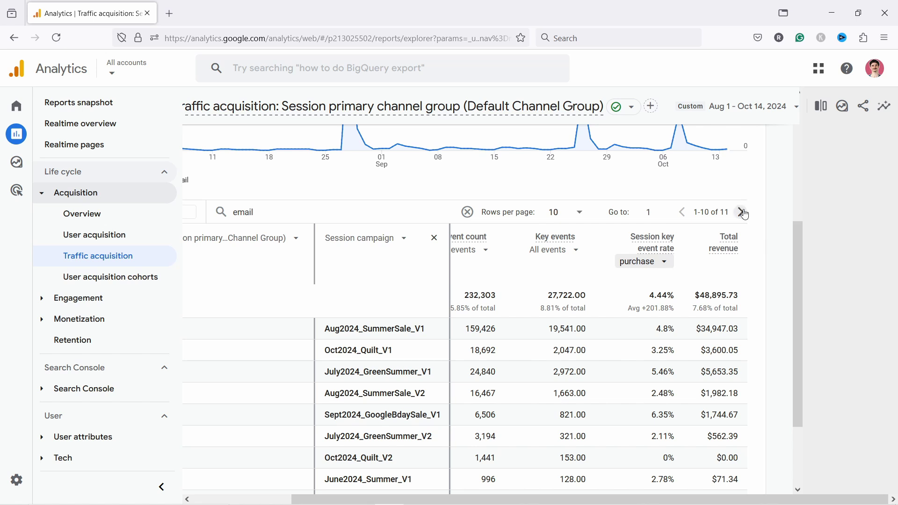
scroll(739, 213, down, 1)
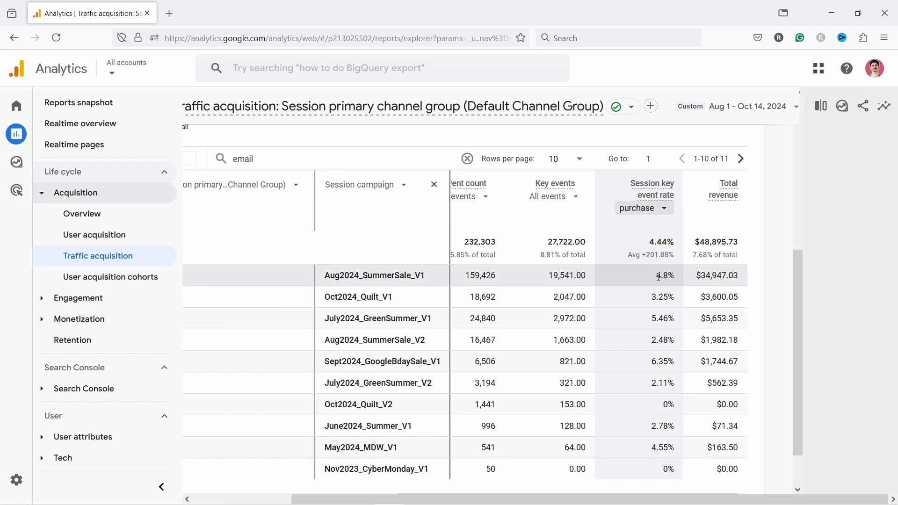
drag(659, 277, 674, 276)
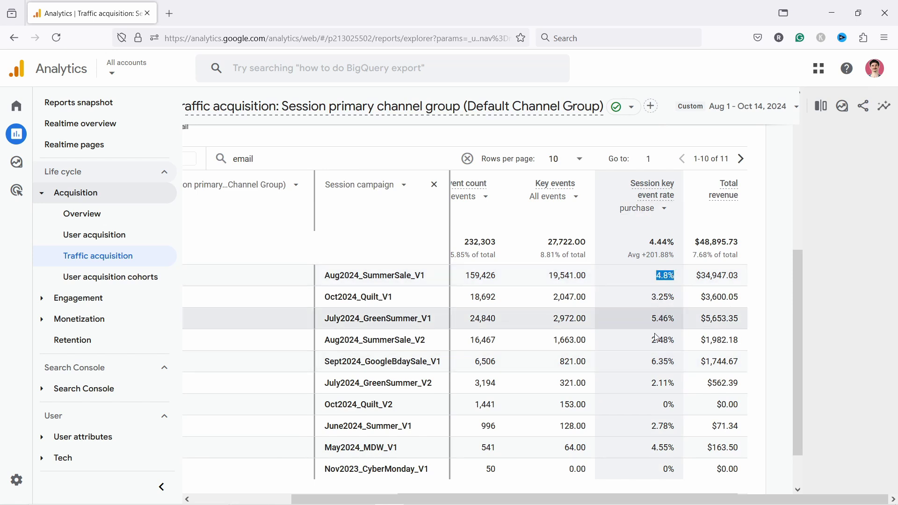
drag(651, 361, 674, 361)
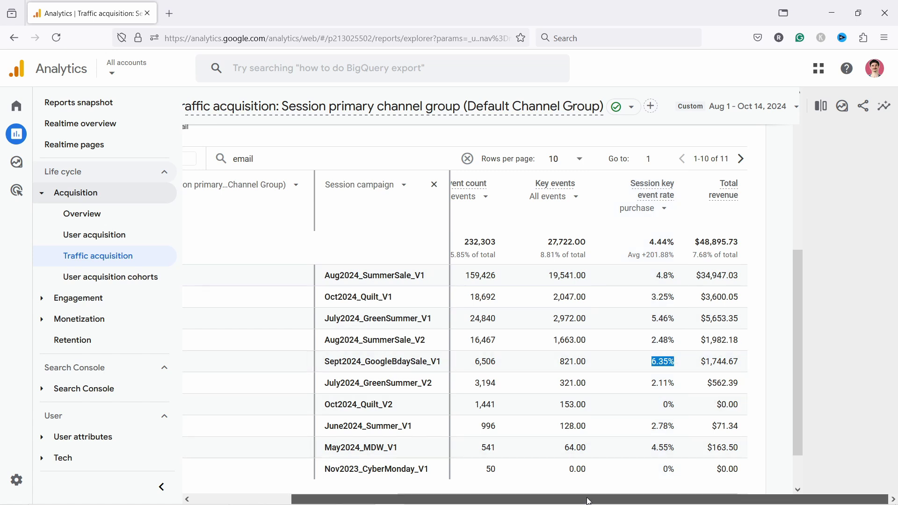
drag(589, 501, 567, 499)
scroll(574, 452, down, 2)
drag(571, 445, 320, 446)
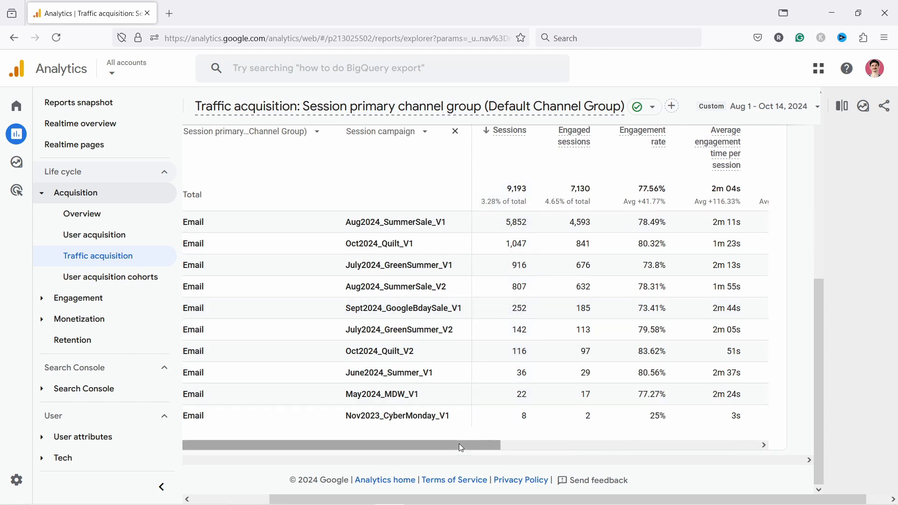
drag(460, 447, 688, 307)
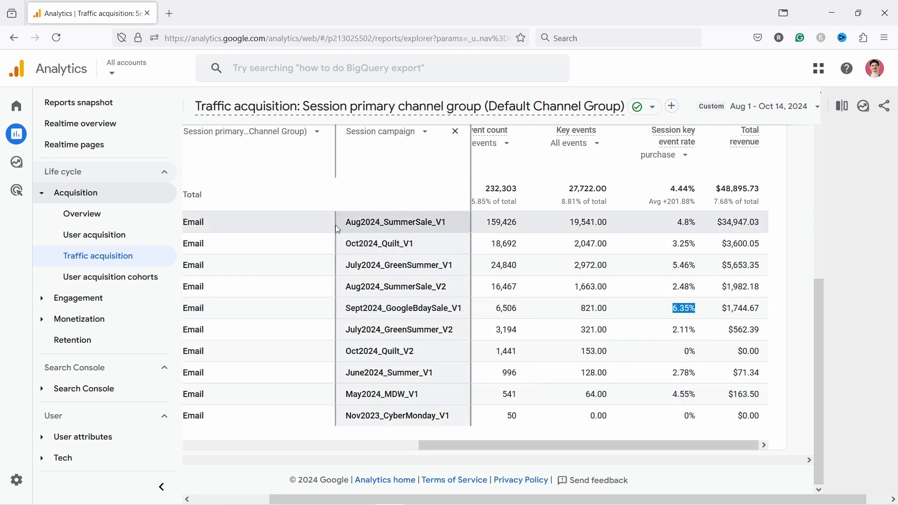
scroll(369, 220, up, 2)
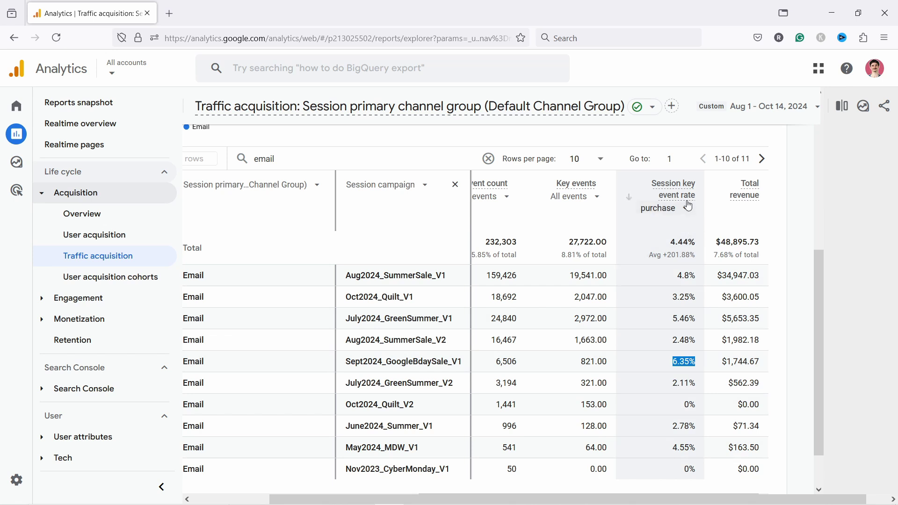
Rank Email campaigns by purchase key event rate, highest first, with June2024_Summer_V2 on top.
click(630, 197)
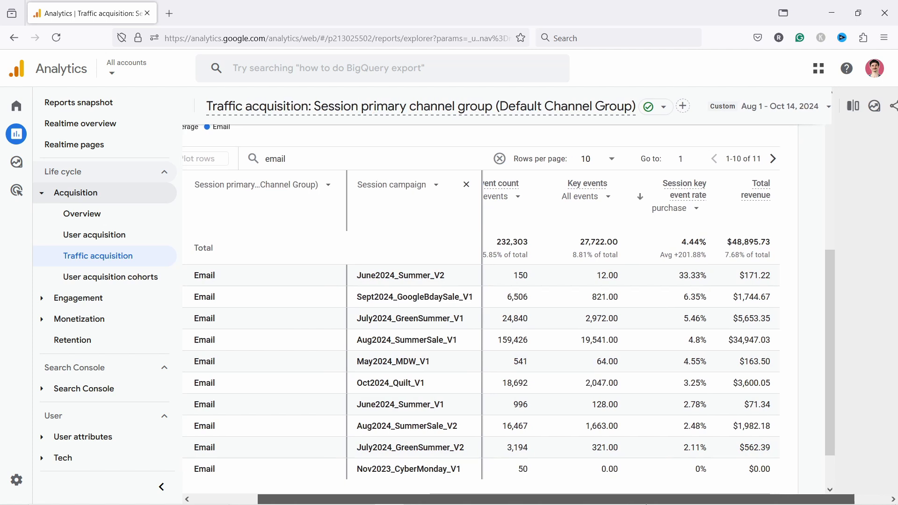
scroll(647, 349, right, 1)
scroll(648, 349, down, 1)
drag(655, 442, 388, 436)
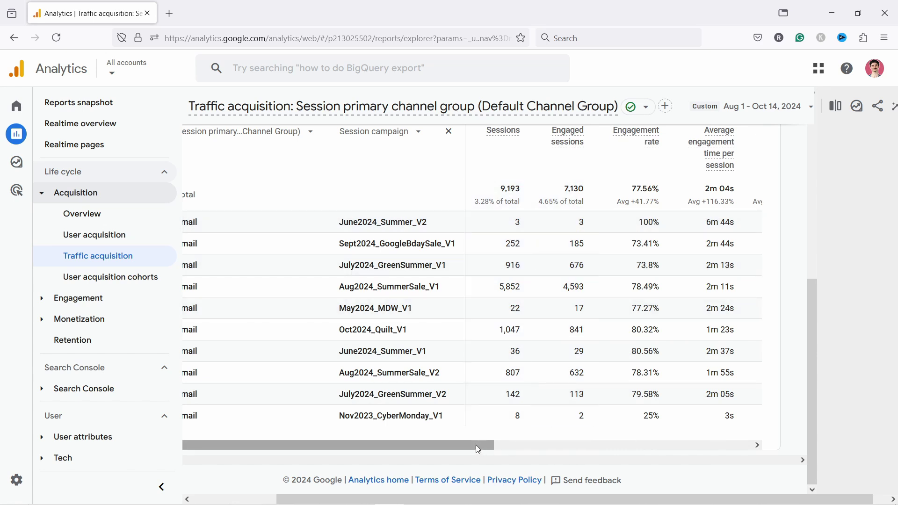
drag(345, 263, 442, 265)
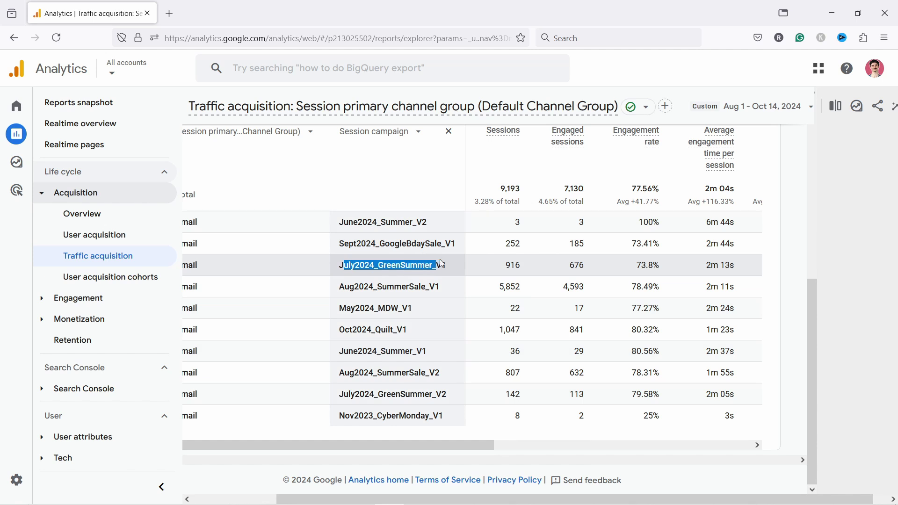
mouse_move(469, 445)
mouse_down()
mouse_move(722, 433)
mouse_move(732, 255)
mouse_up()
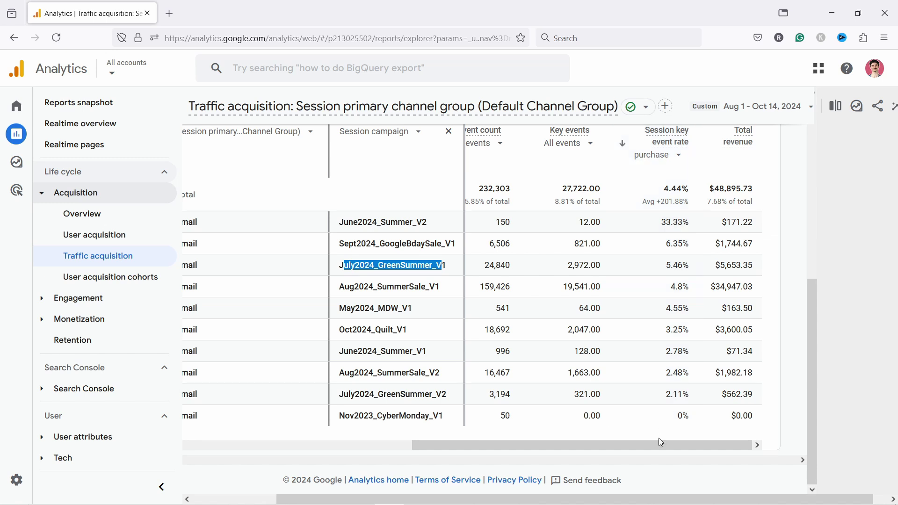
drag(661, 445, 501, 432)
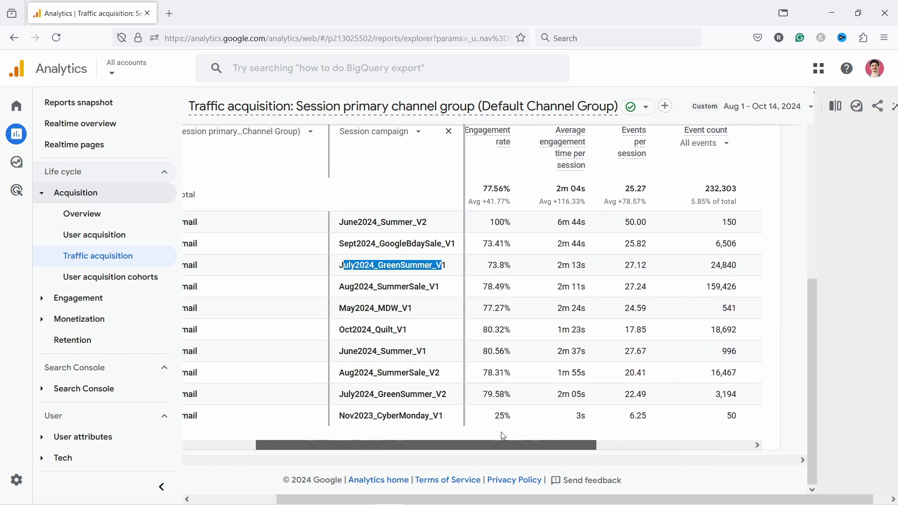
scroll(625, 221, up, 2)
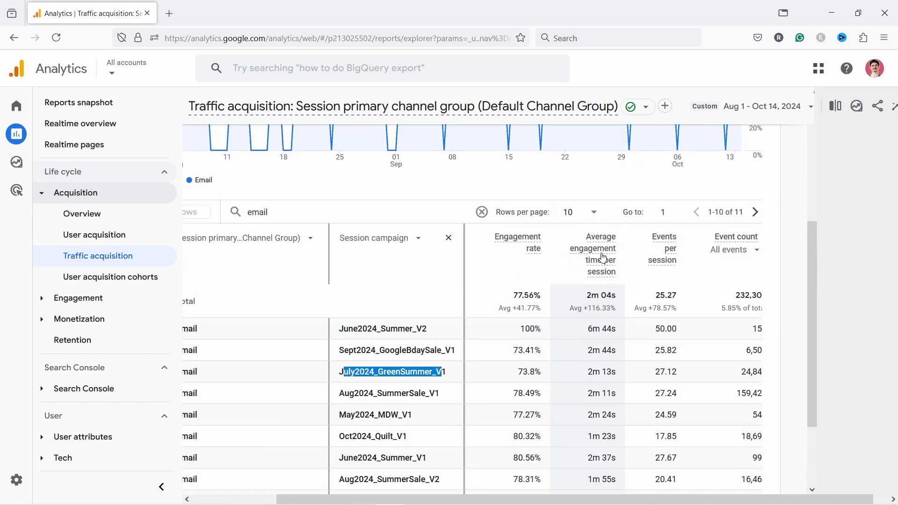
Rank Email campaigns by engagement rate, highest first, with June2024_Summer_V2 leading at 100%.
click(489, 241)
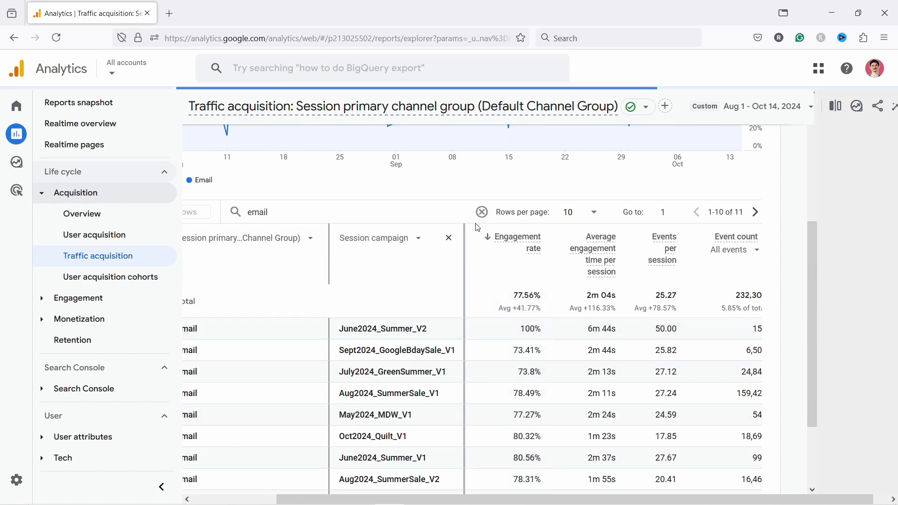
scroll(518, 432, down, 2)
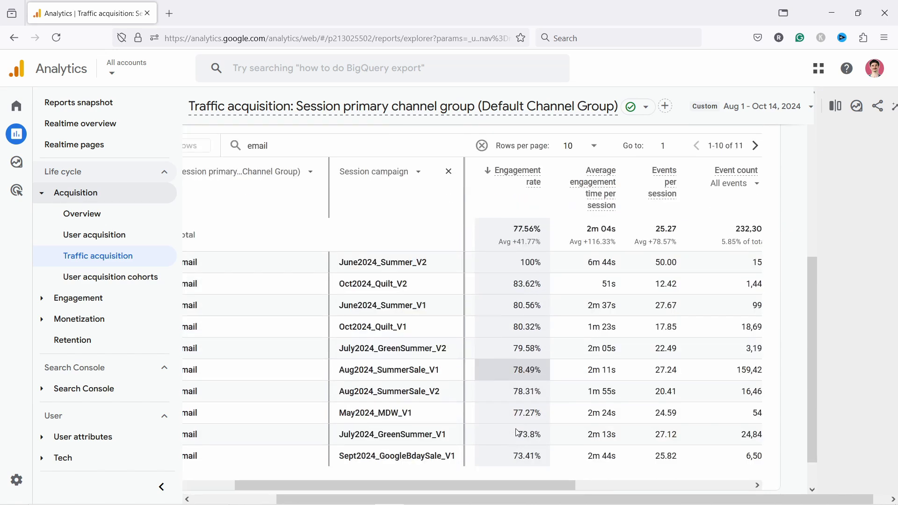
scroll(517, 432, down, 1)
drag(495, 448, 415, 440)
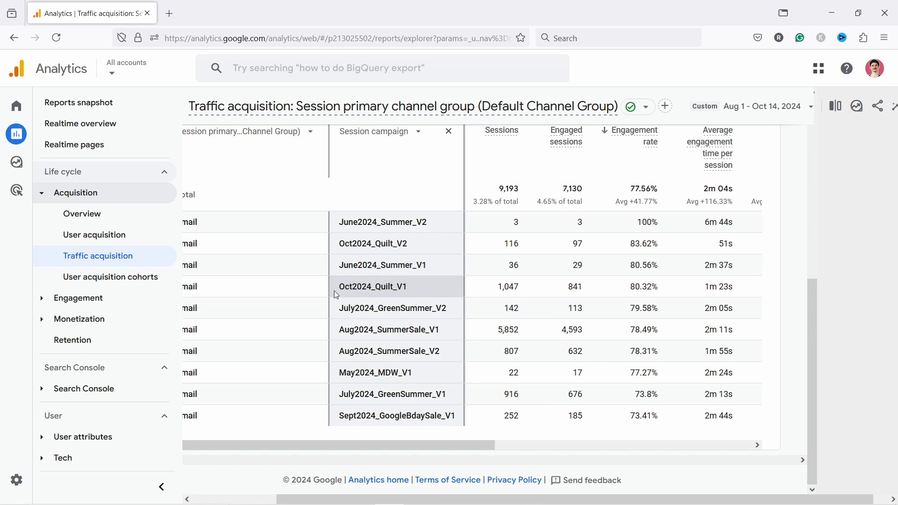
drag(336, 295, 433, 285)
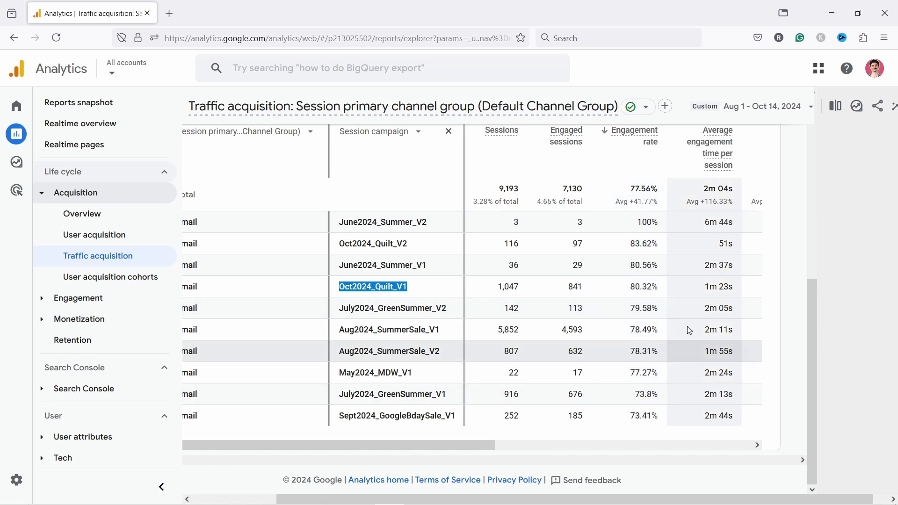
drag(366, 416, 391, 420)
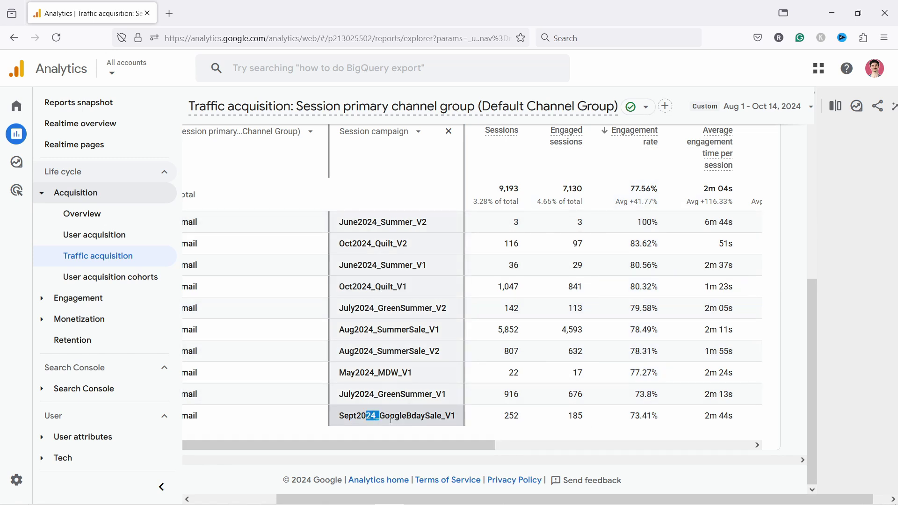
drag(453, 445, 497, 444)
drag(537, 416, 375, 441)
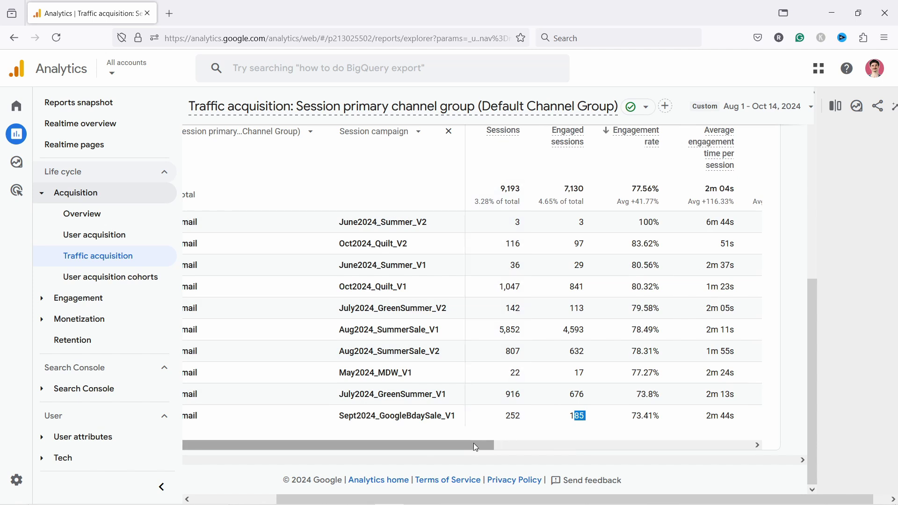
drag(475, 447, 505, 451)
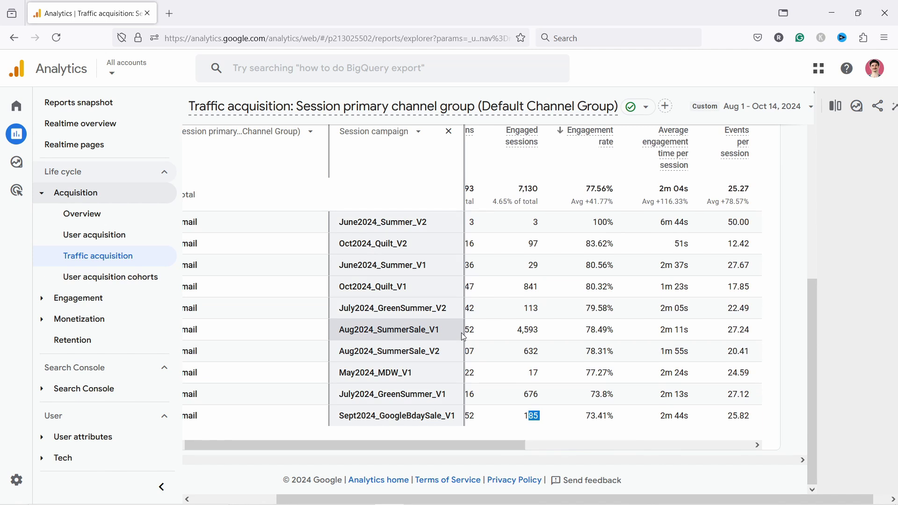
drag(486, 445, 558, 458)
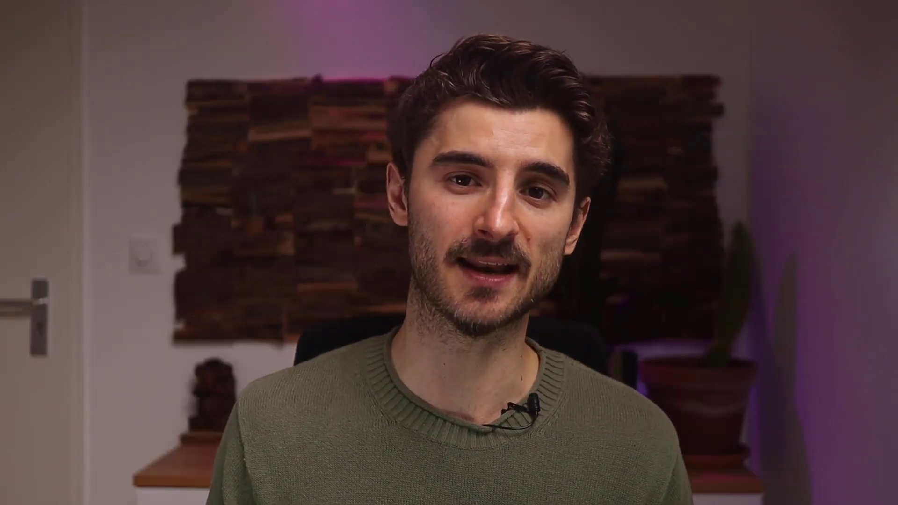